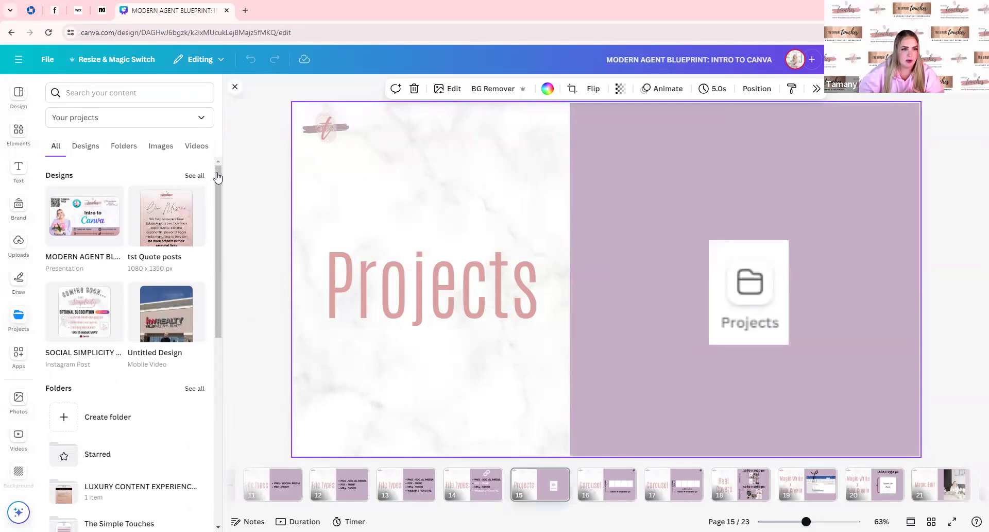
# Insert the "Listing Marketing: 1) Websites" page from the 2024 Canva hacks webinar presentation in your projects as a new page
pyautogui.click(194, 177)
pyautogui.moveTo(217, 195); pyautogui.dragTo(215, 323)
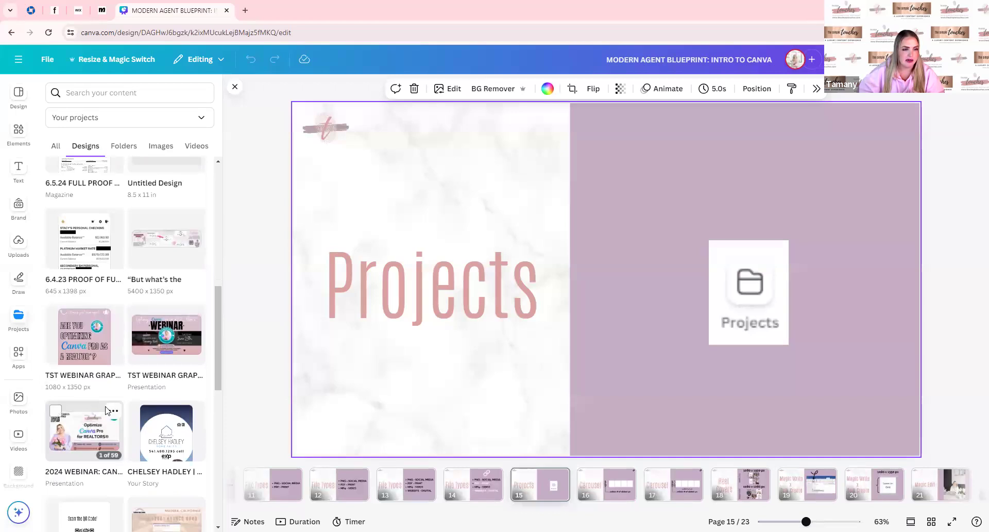
pyautogui.click(89, 434)
pyautogui.moveTo(217, 185); pyautogui.dragTo(235, 351)
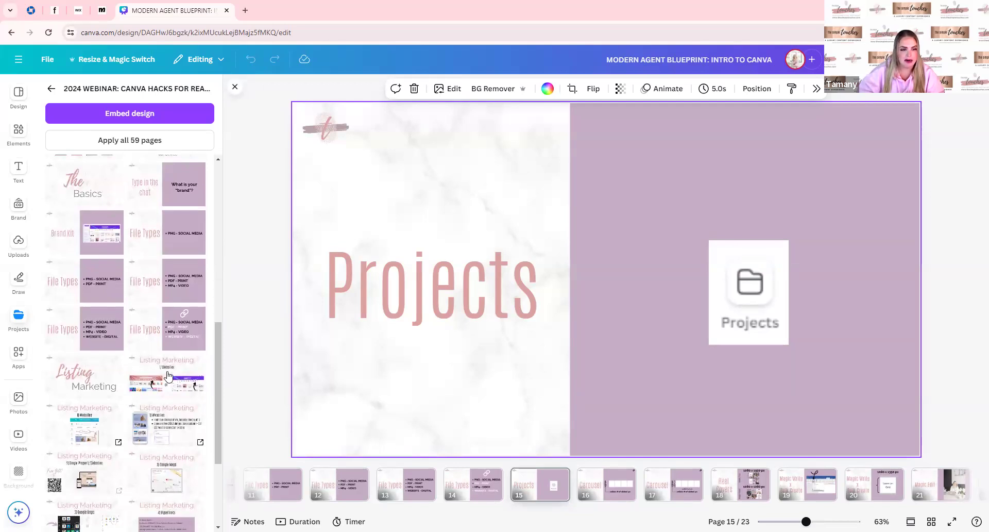
pyautogui.click(185, 367)
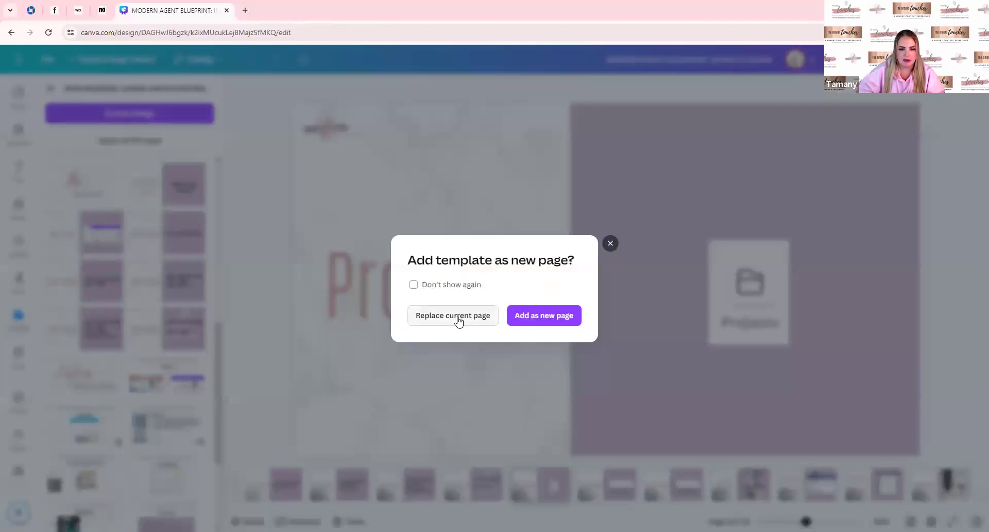
pyautogui.click(551, 317)
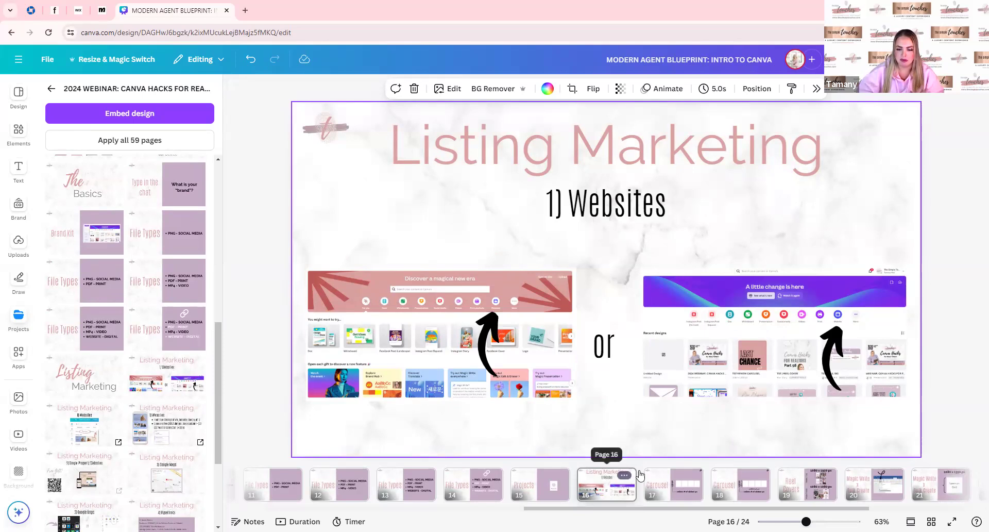
# Delete the inserted "Listing Marketing" page 16 from the presentation
pyautogui.click(529, 463)
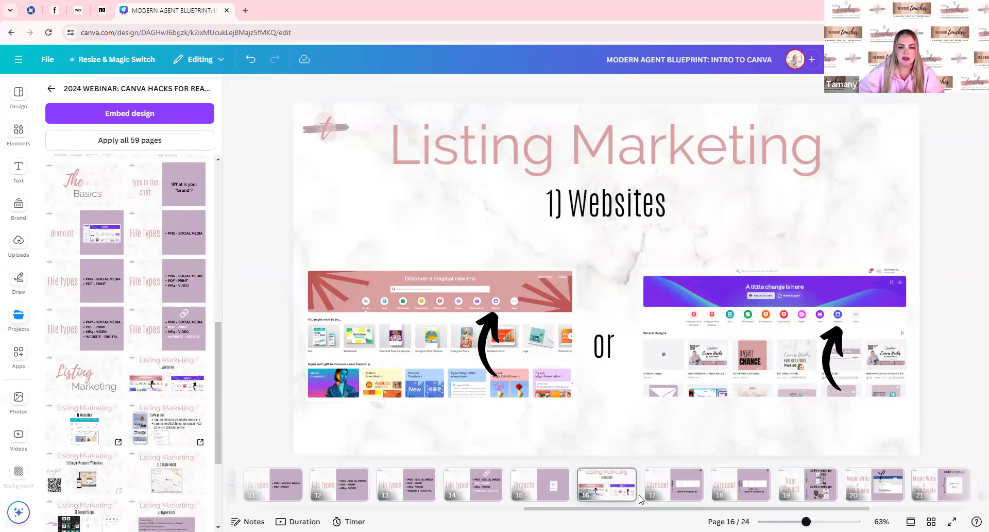
pyautogui.click(611, 492)
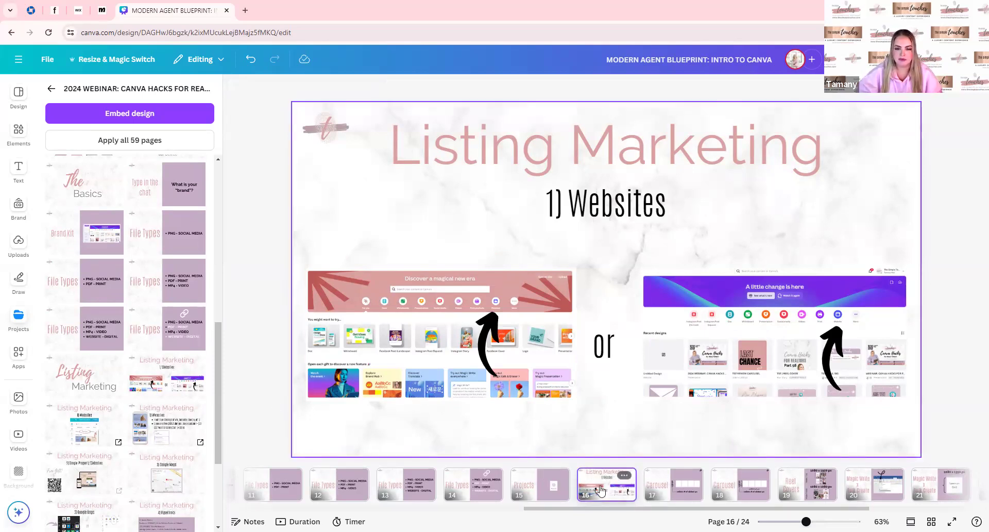
pyautogui.press('Delete')
# View the Projects page and the two Carousel pages with the slide dimensions, pages 15 to 17
pyautogui.click(537, 487)
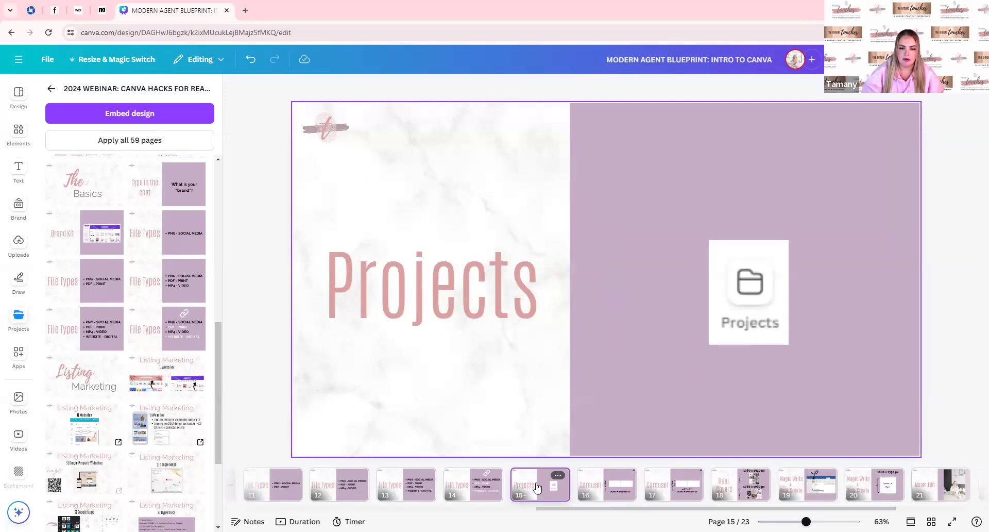
pyautogui.press('Right')
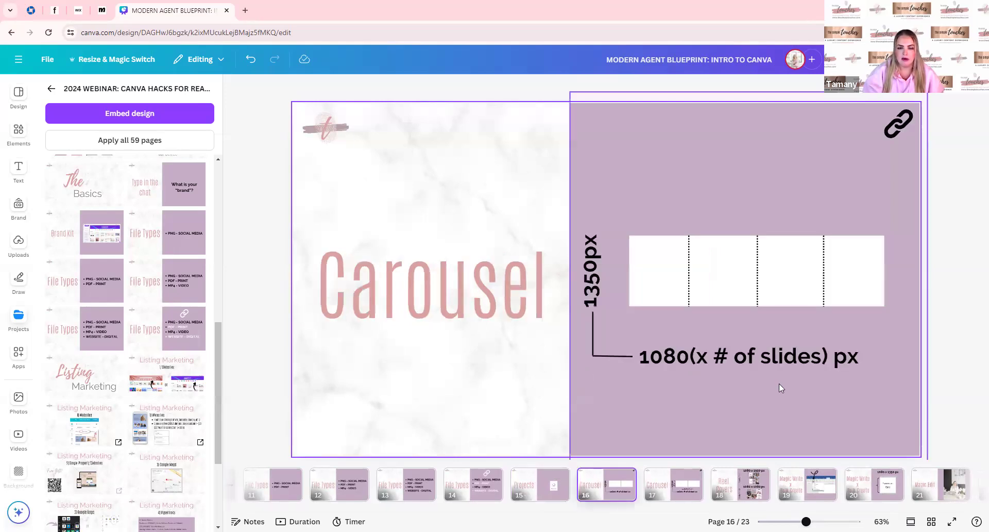
pyautogui.click(254, 340)
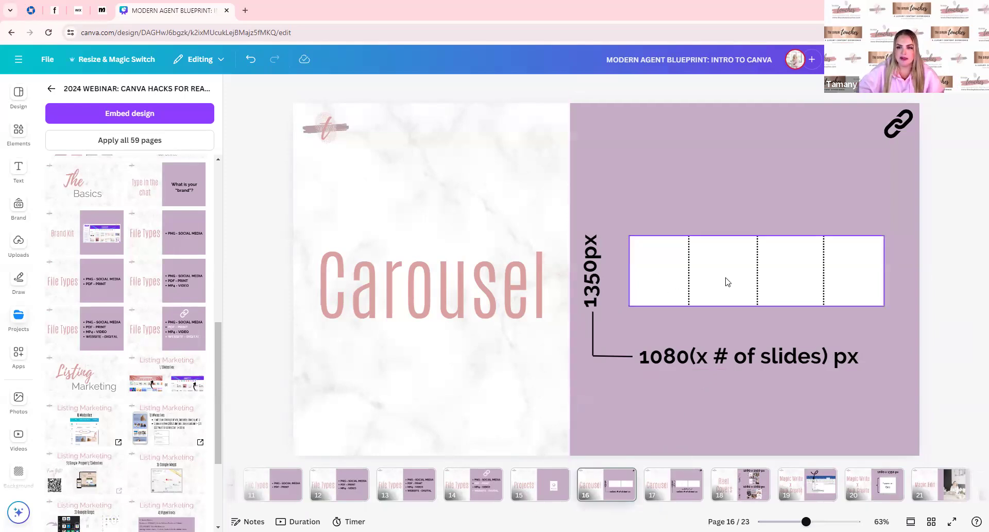
pyautogui.click(669, 490)
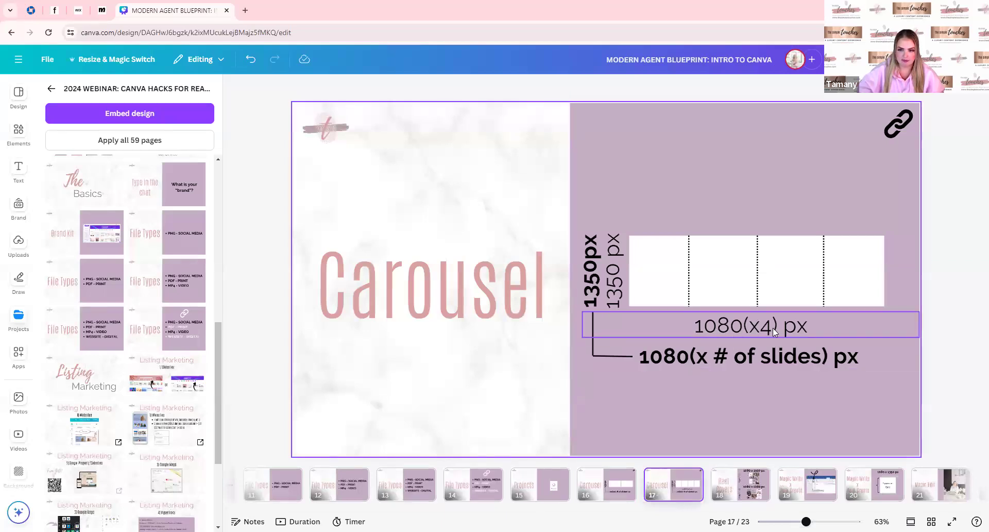
pyautogui.click(48, 61)
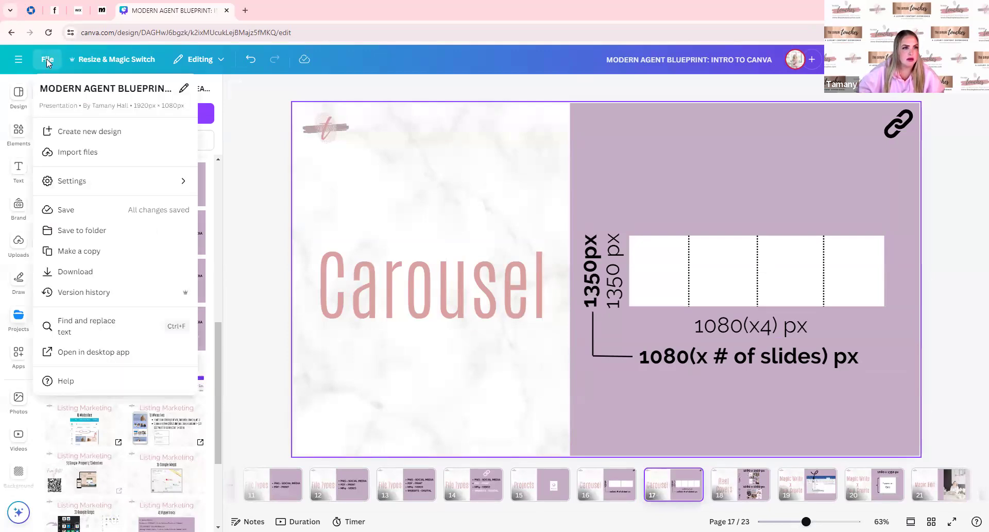
pyautogui.click(46, 59)
pyautogui.rightClick(46, 58)
pyautogui.click(46, 60)
pyautogui.click(46, 59)
# Open the Canva home page in a new browser tab and switch to that tab
pyautogui.click(20, 60)
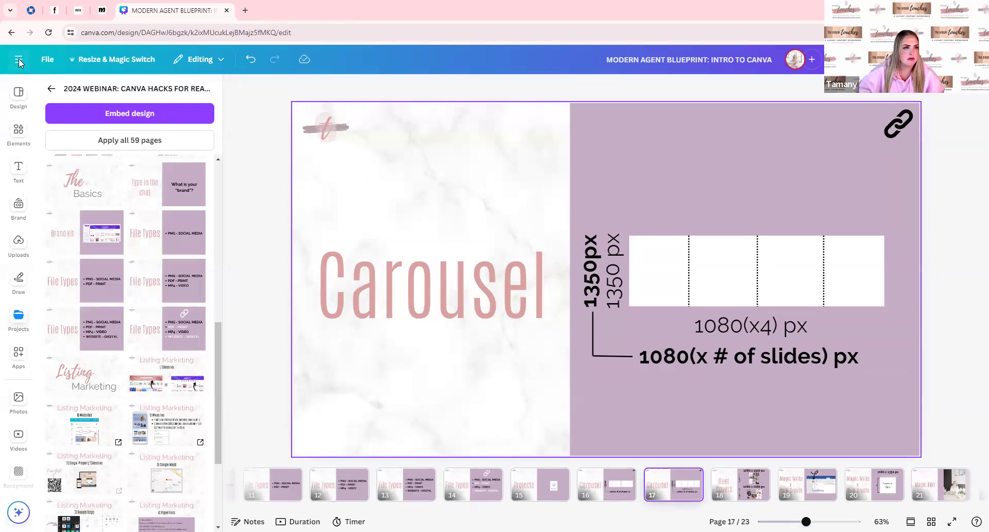
pyautogui.click(19, 58)
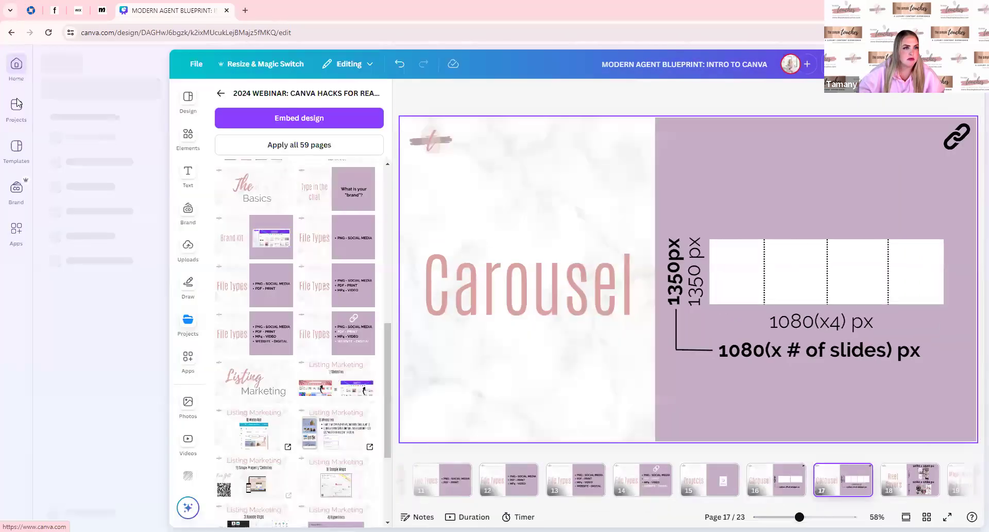
pyautogui.rightClick(18, 68)
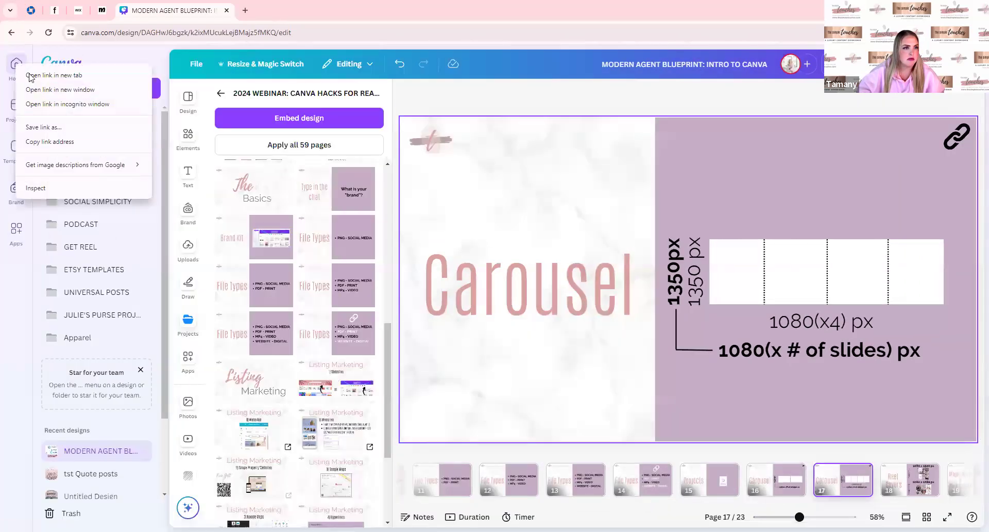
pyautogui.click(34, 76)
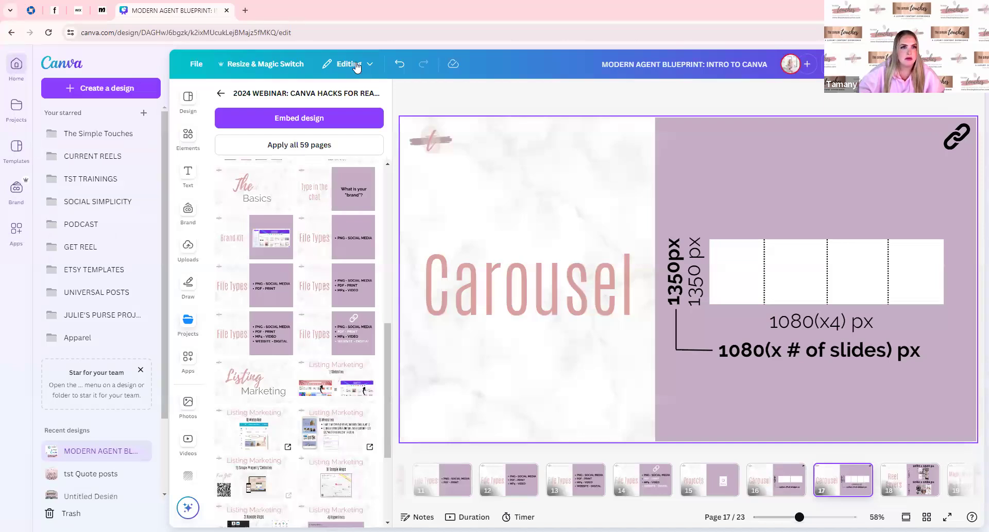
pyautogui.click(266, 14)
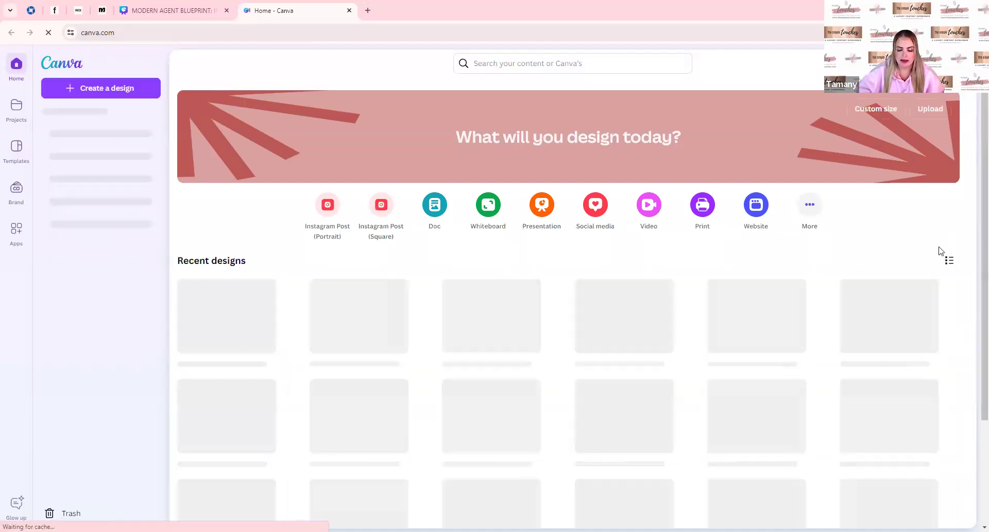
# Open the recent 5400 x 1350 px carousel design "But what's the" in the full editor
pyautogui.scroll(-3, 938, 251)
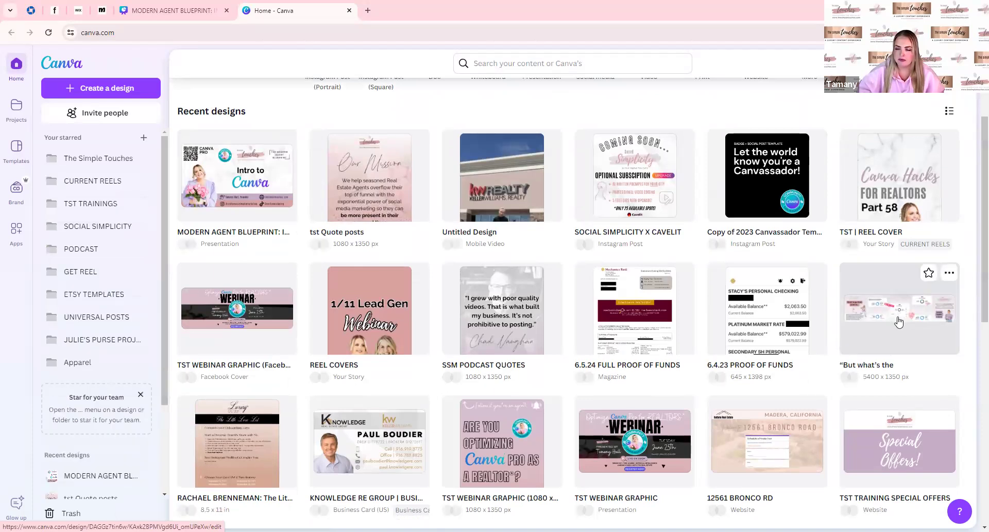
pyautogui.click(901, 321)
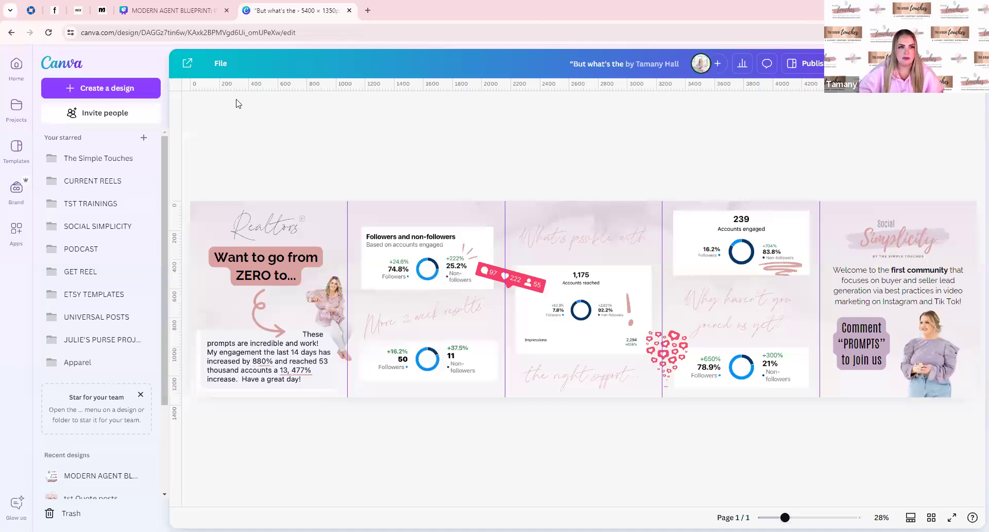
pyautogui.click(187, 63)
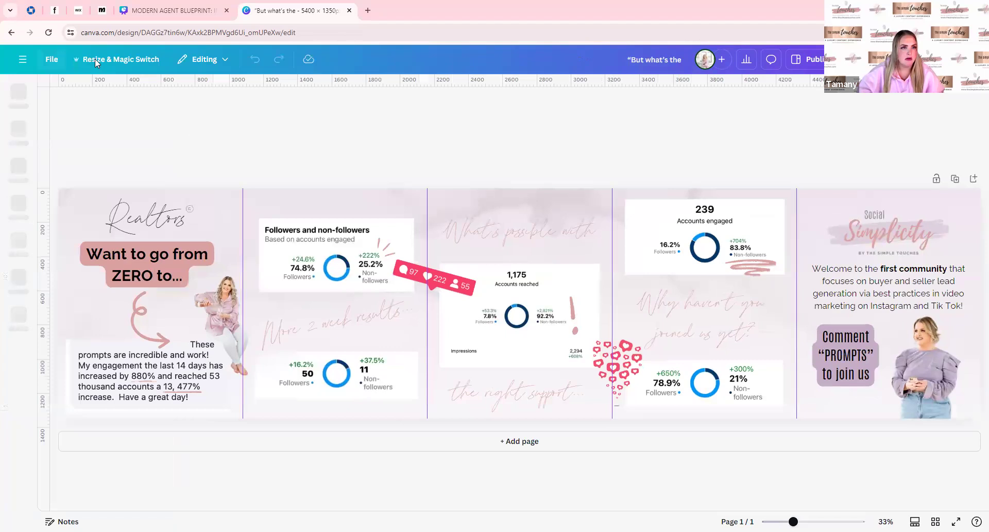
# Examine the custom width and height in the carousel design's resize options, leaving the size as it is
pyautogui.click(123, 60)
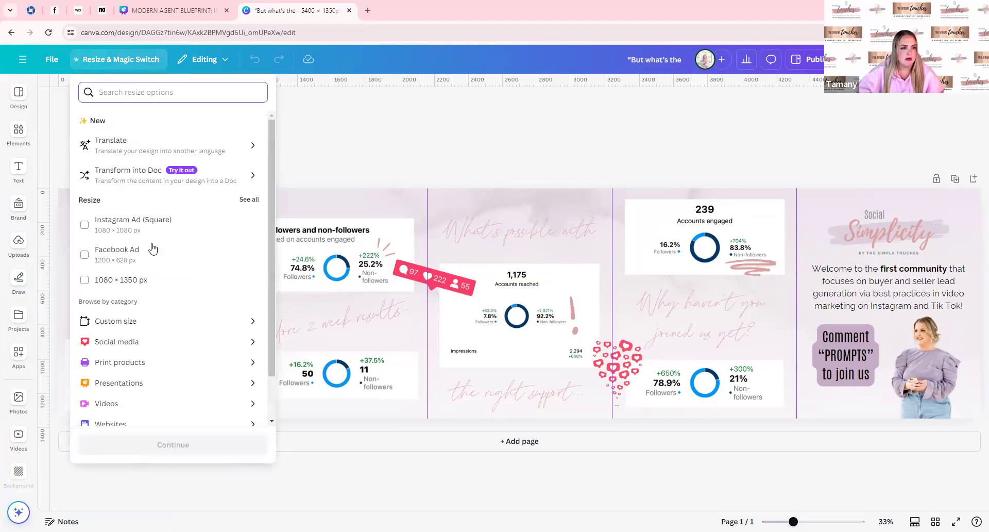
pyautogui.click(129, 324)
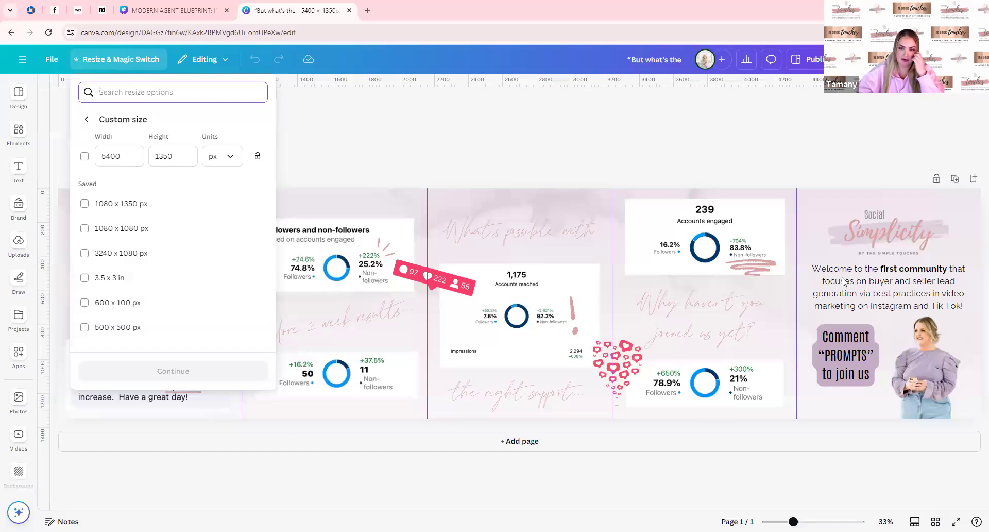
pyautogui.click(168, 158)
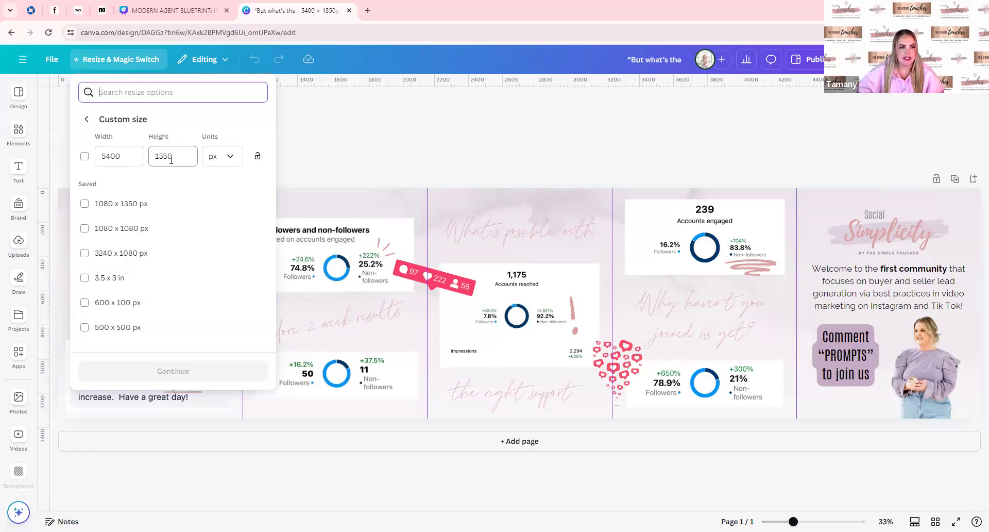
pyautogui.click(106, 165)
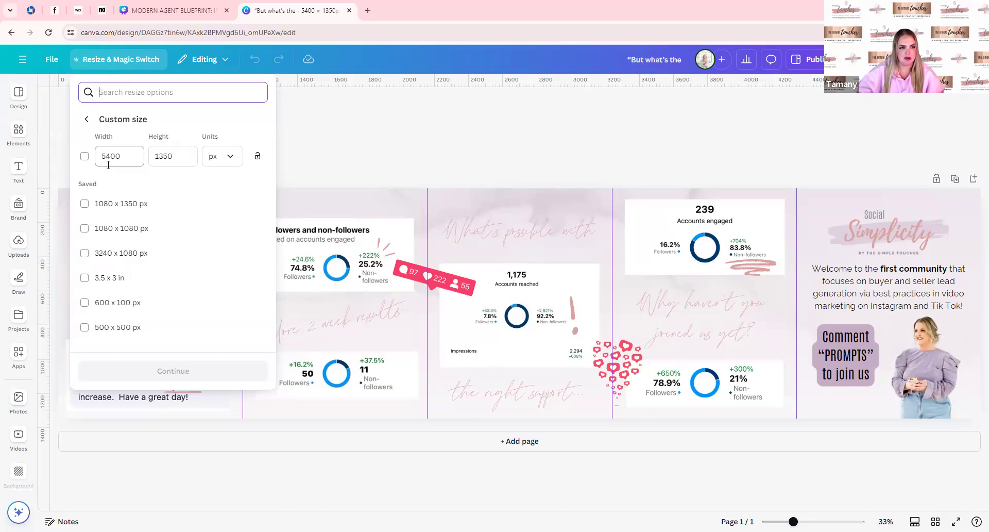
pyautogui.click(378, 157)
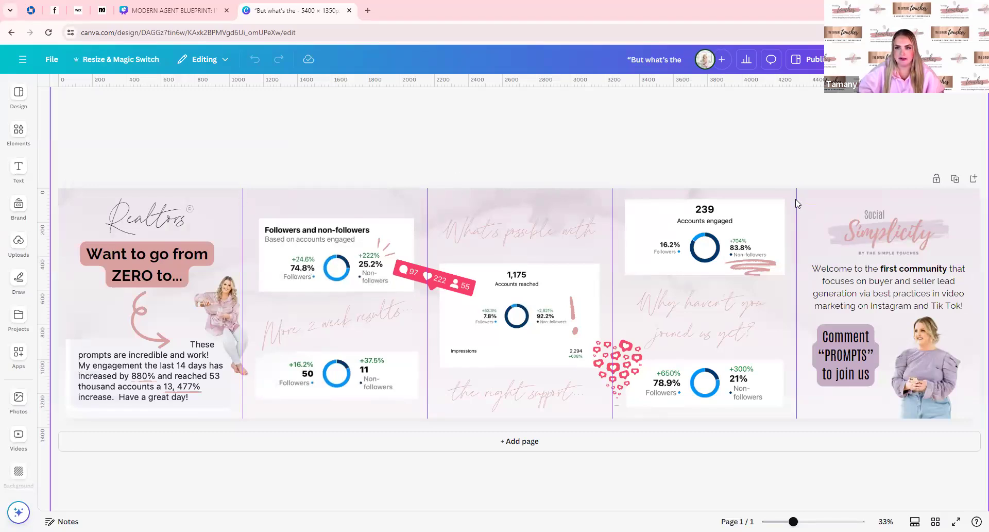
# Hide the rulers and guides on the carousel design and show them again
pyautogui.click(53, 59)
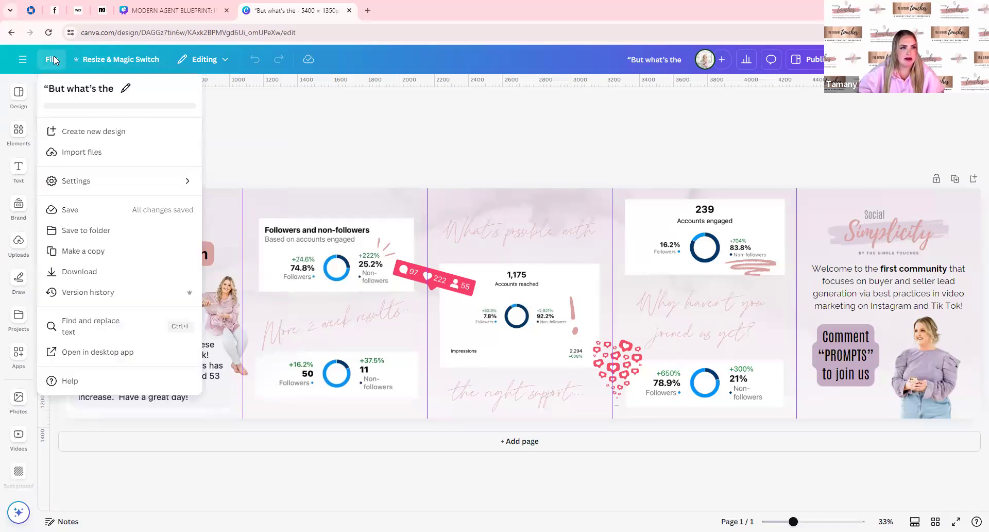
pyautogui.moveTo(106, 186)
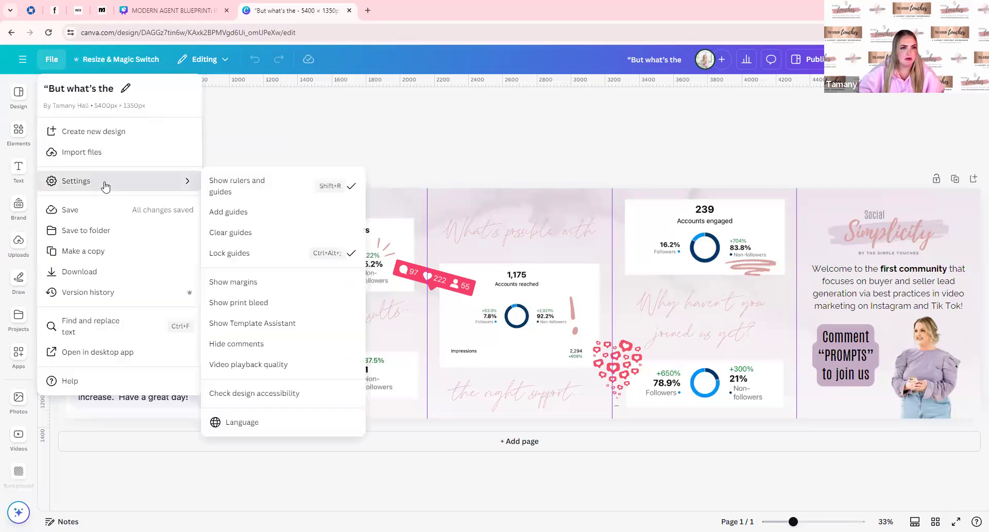
pyautogui.click(264, 188)
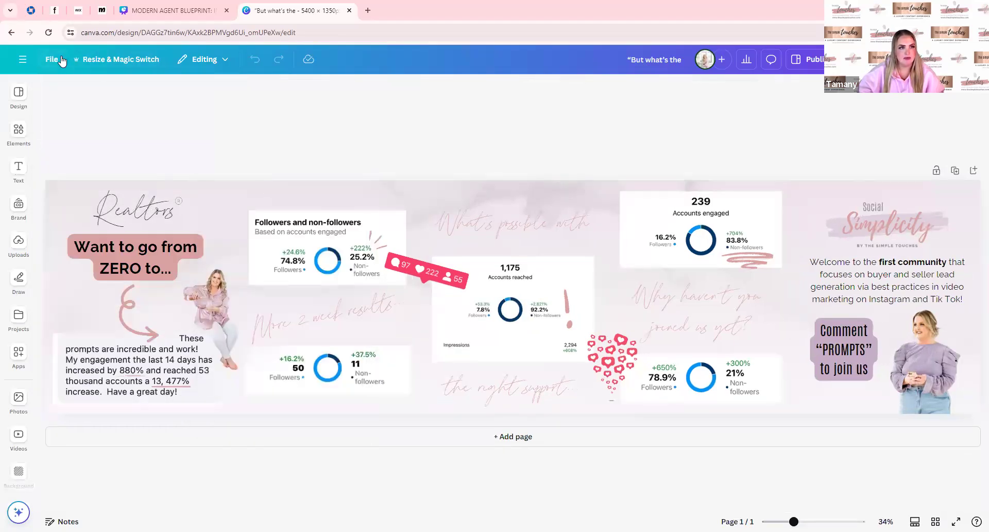
pyautogui.moveTo(77, 184)
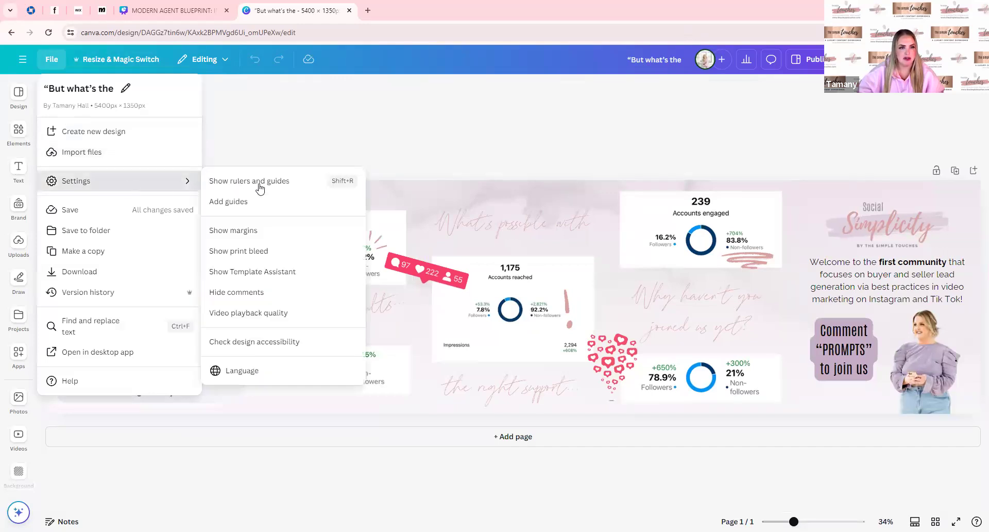
pyautogui.click(262, 188)
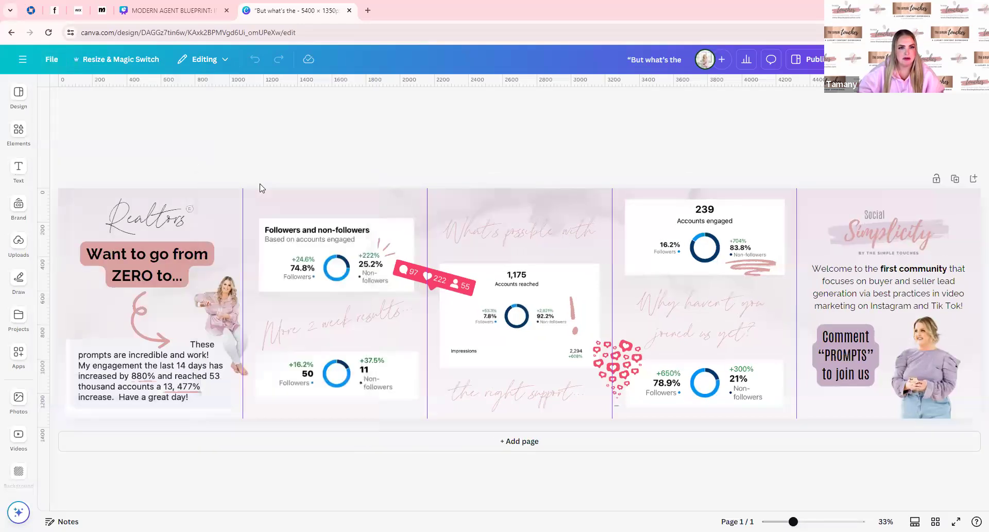
# Add custom guides to the carousel with 56 columns and a 0 px column gap
pyautogui.click(53, 65)
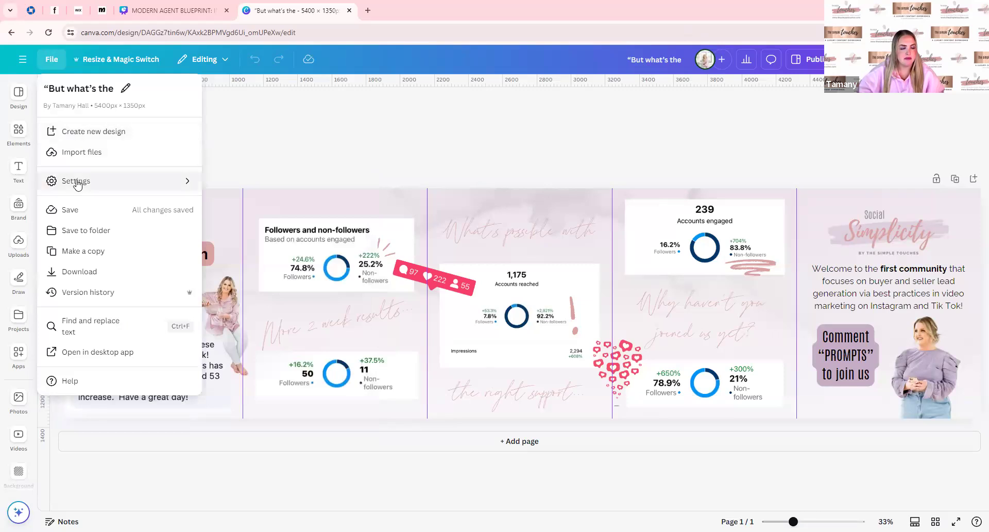
pyautogui.moveTo(77, 185)
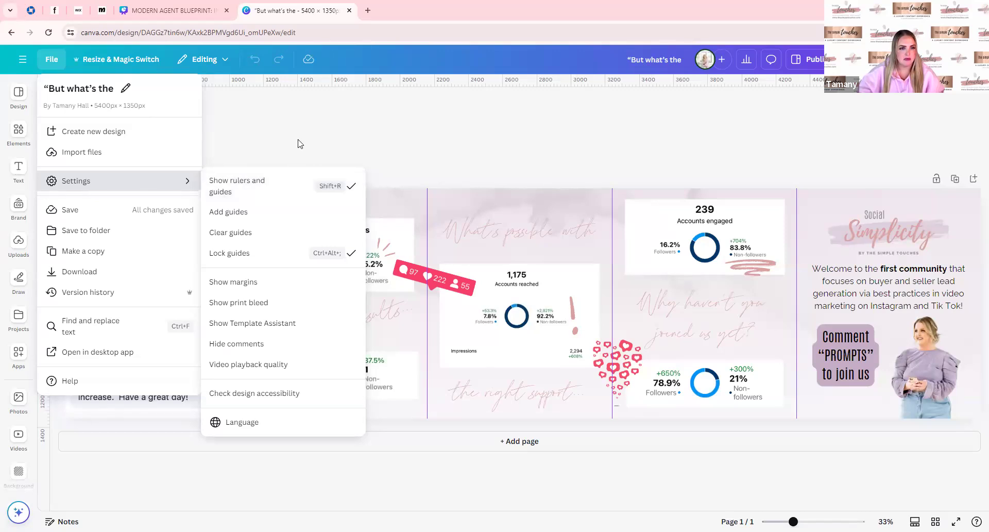
pyautogui.click(256, 211)
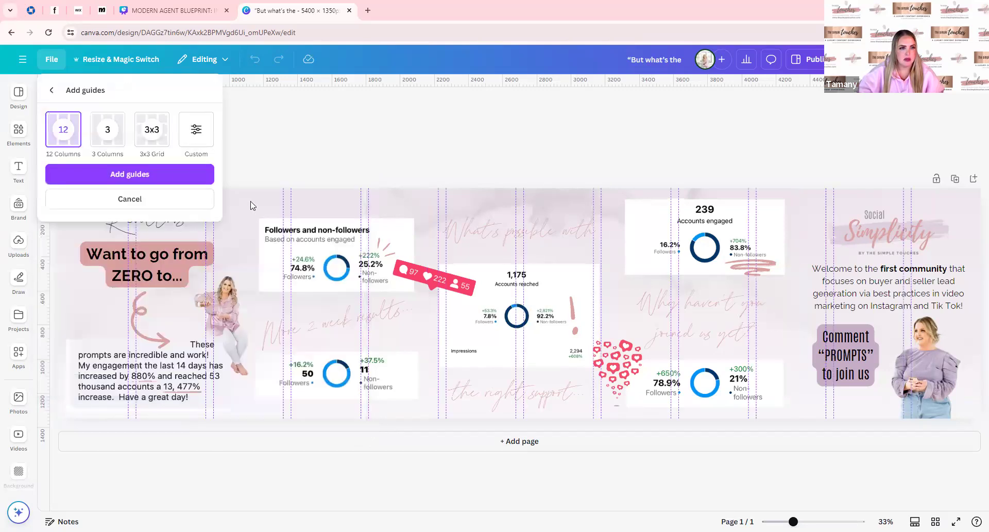
pyautogui.click(196, 133)
pyautogui.click(55, 189)
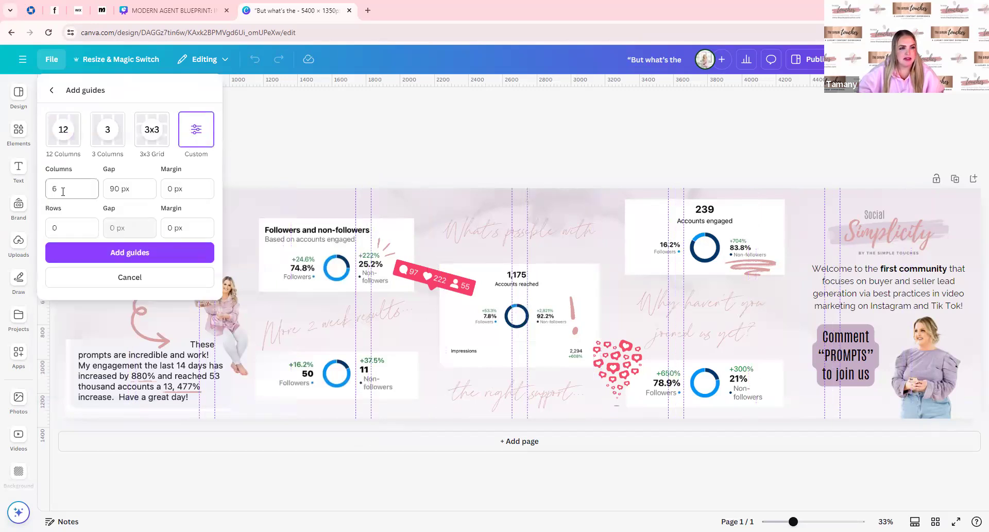
pyautogui.write('5')
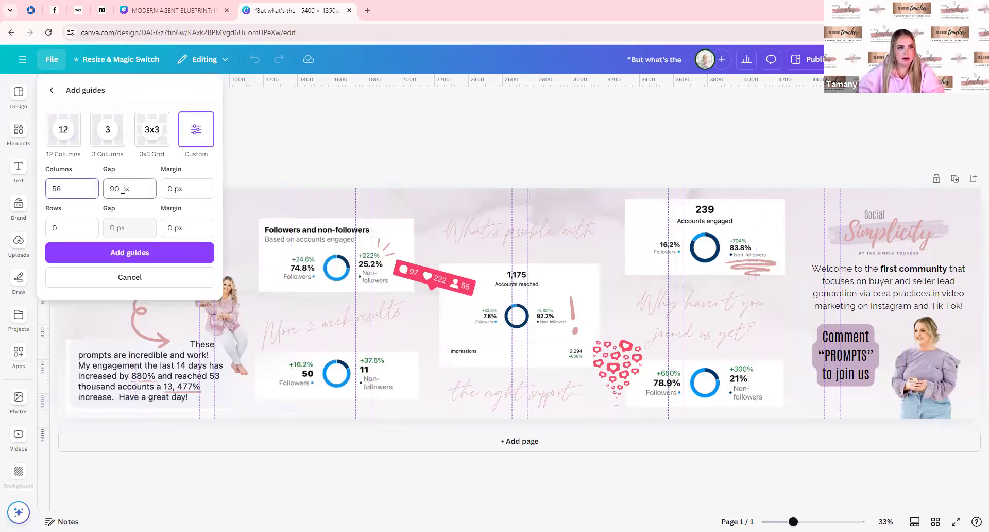
pyautogui.click(104, 192)
pyautogui.write('0')
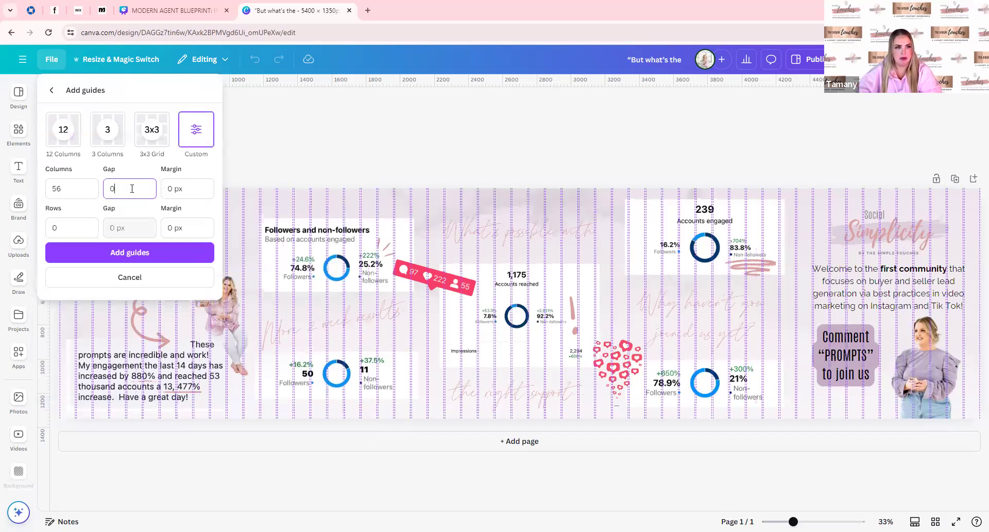
pyautogui.click(145, 255)
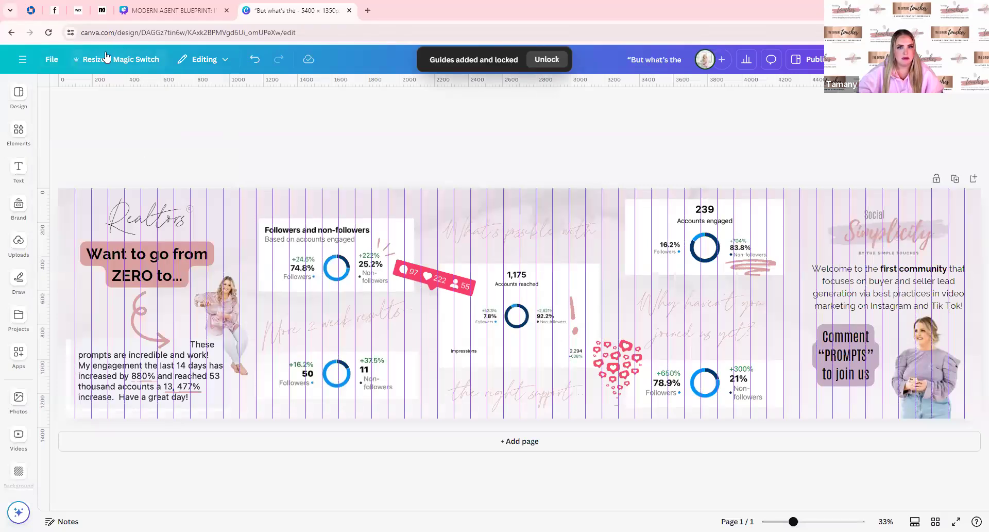
# Set the carousel's custom guides to 5 columns and apply them
pyautogui.click(55, 59)
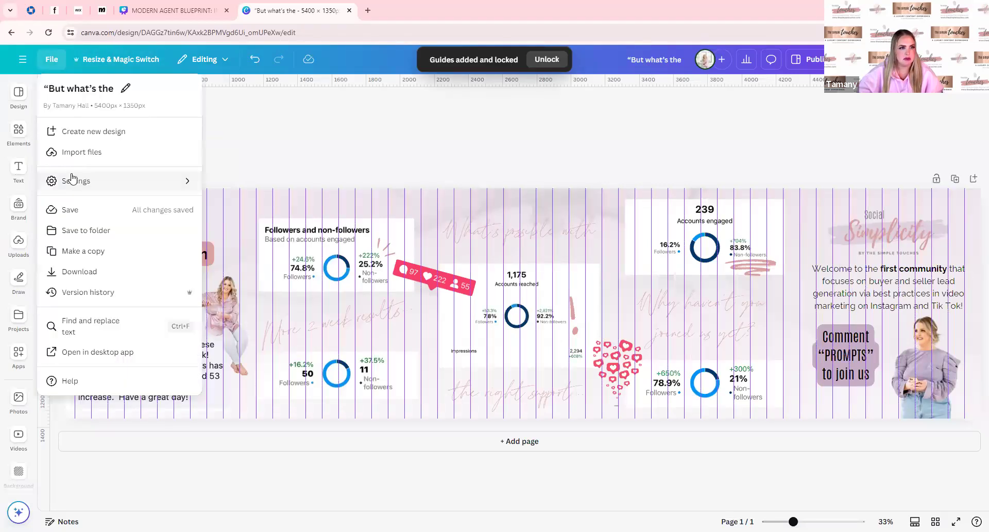
pyautogui.click(121, 181)
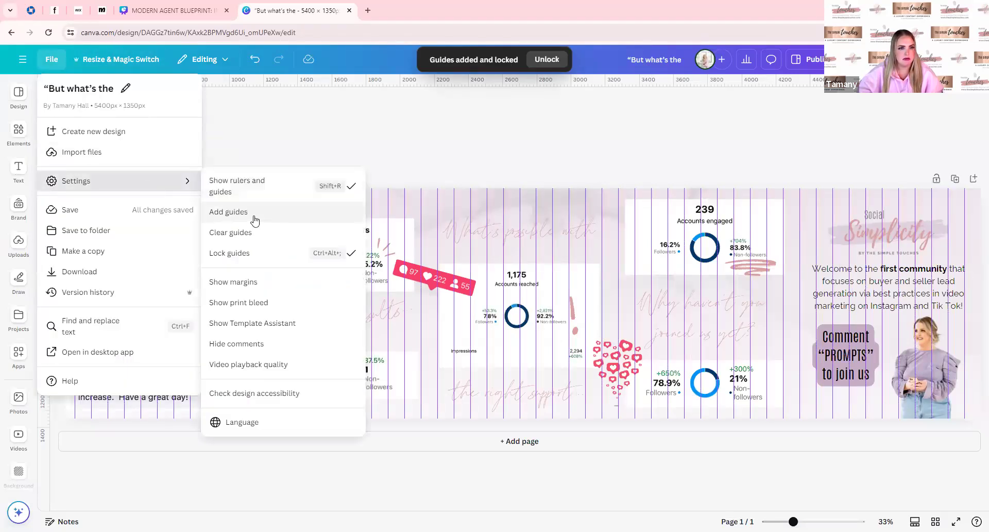
pyautogui.click(254, 221)
pyautogui.moveTo(63, 187); pyautogui.dragTo(64, 188)
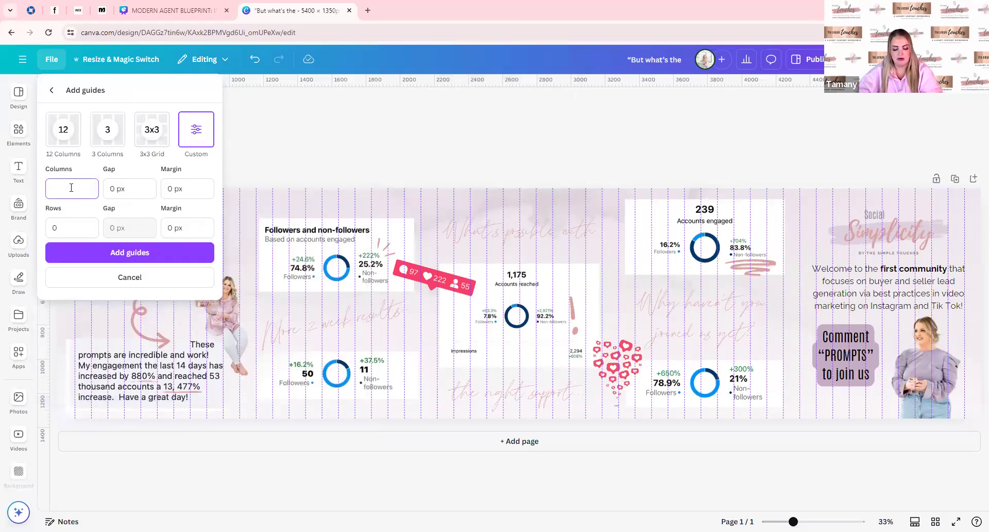
pyautogui.write('5')
pyautogui.click(151, 247)
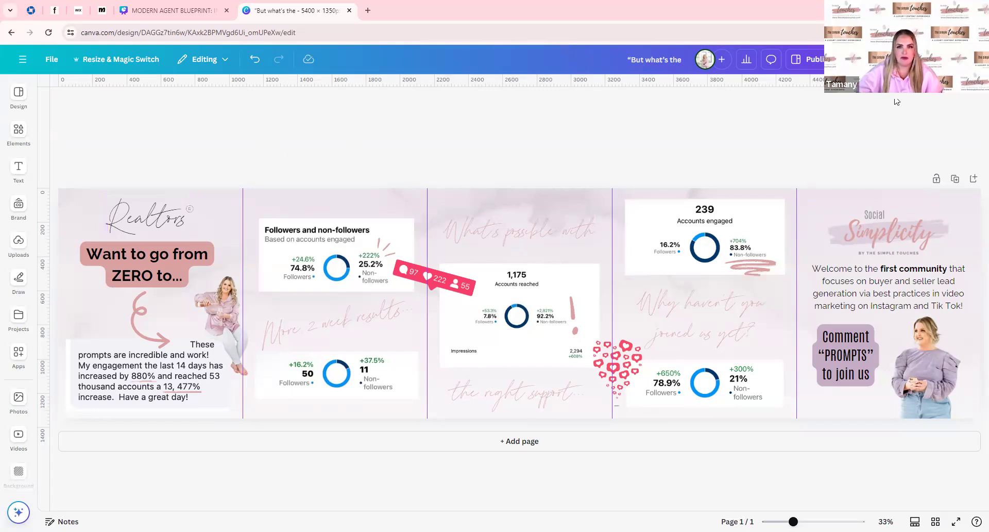
# Download the carousel design as a PNG at size 1
pyautogui.click(811, 60)
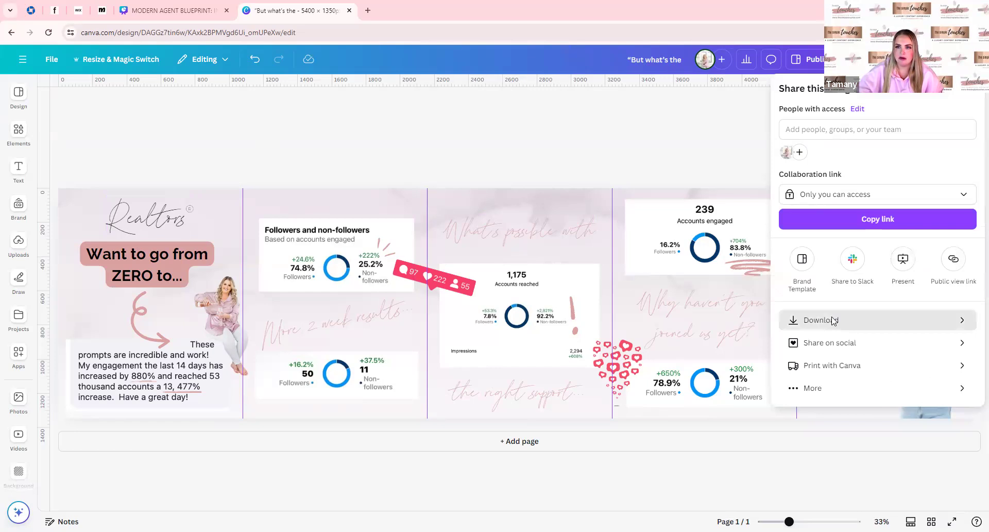
pyautogui.click(833, 320)
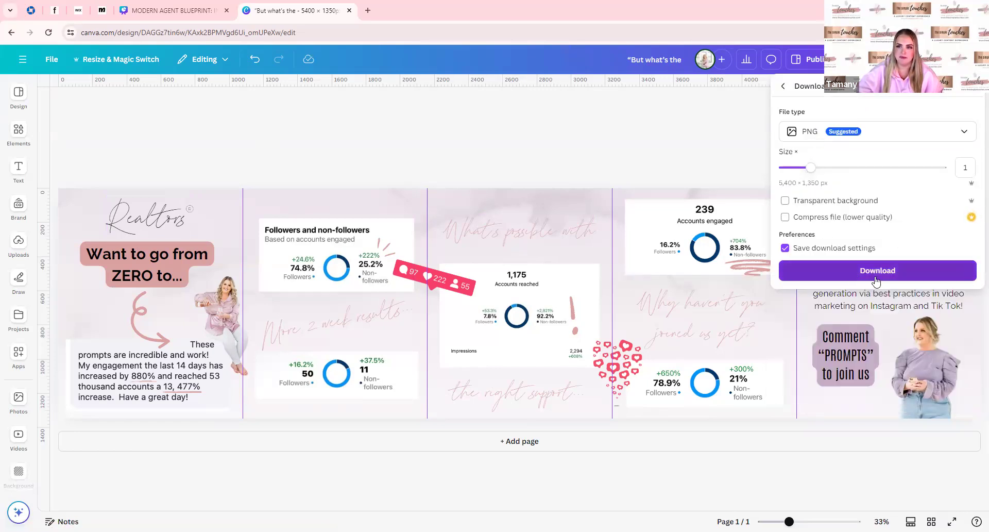
pyautogui.click(912, 272)
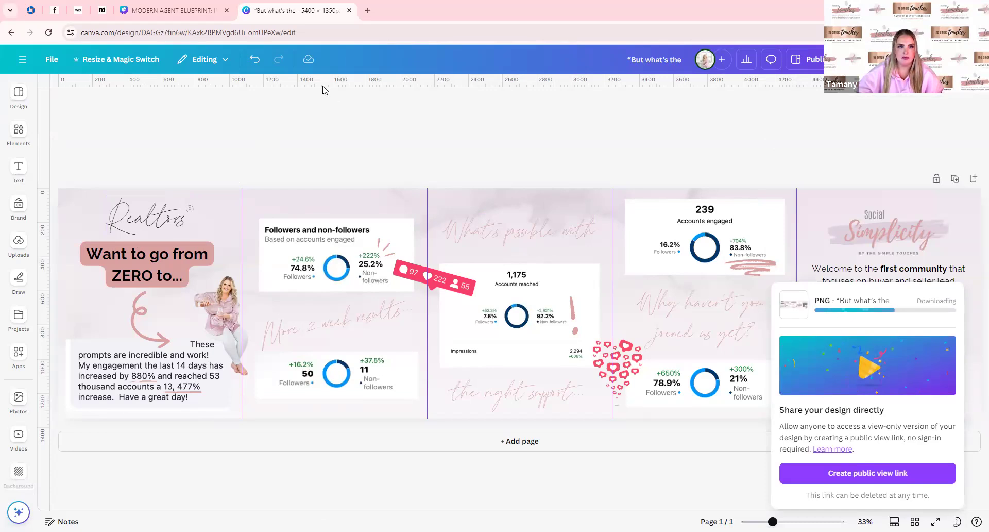
# Switch to the MODERN AGENT BLUEPRINT presentation and open the image.tooltool.net link attached to the Carousel slide's chain graphic
pyautogui.click(177, 14)
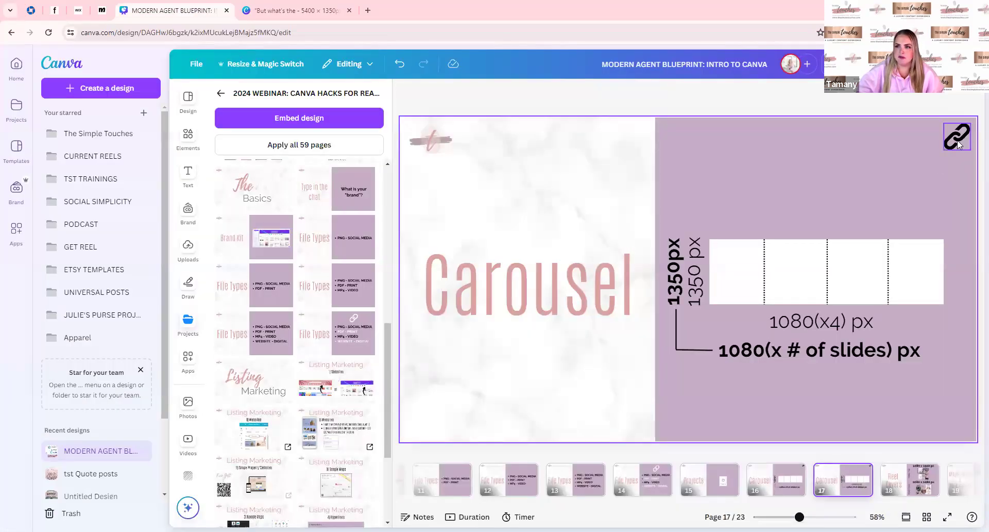
pyautogui.click(957, 144)
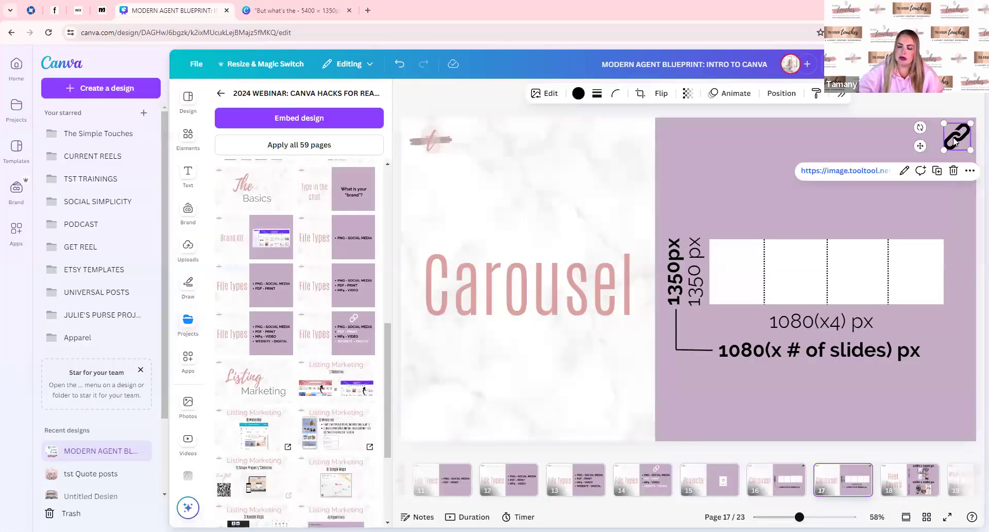
pyautogui.click(865, 171)
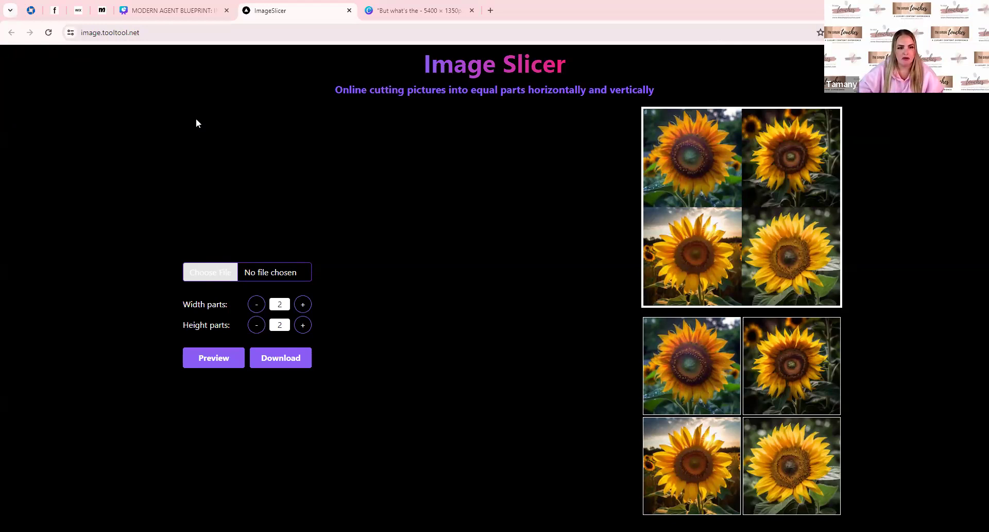
# Load the downloaded carousel image into Image Slicer, then preview and download it cut into 5 width parts and 1 height part
pyautogui.doubleClick(285, 200)
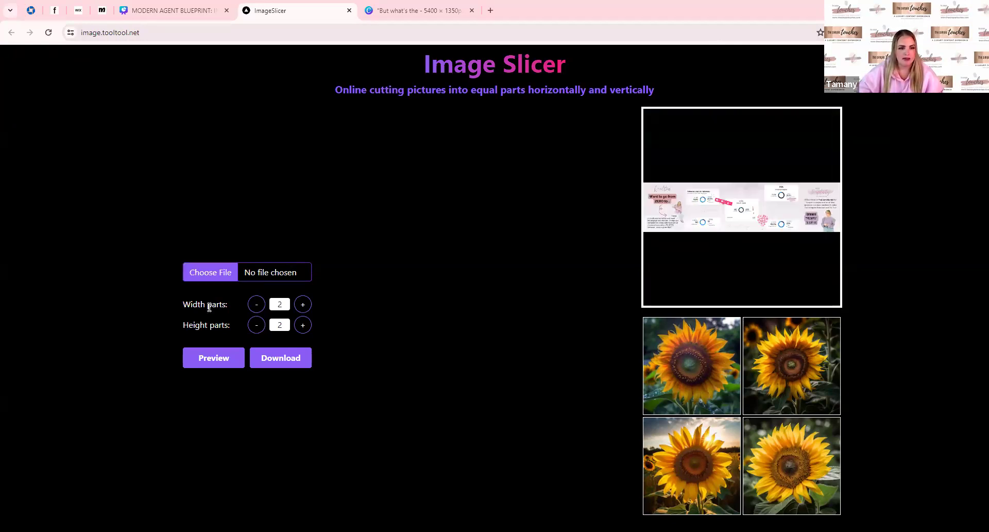
pyautogui.click(304, 305)
pyautogui.click(304, 305)
pyautogui.click(303, 305)
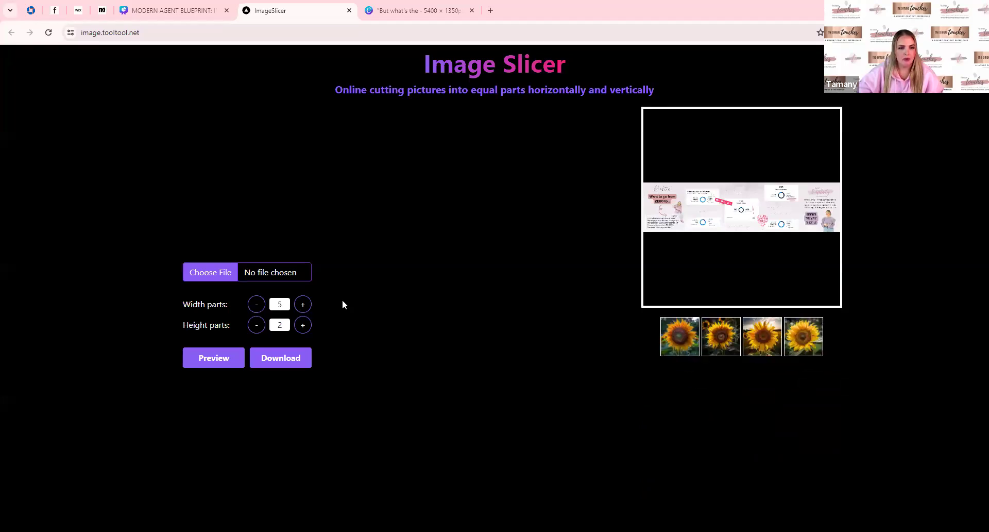
pyautogui.click(256, 325)
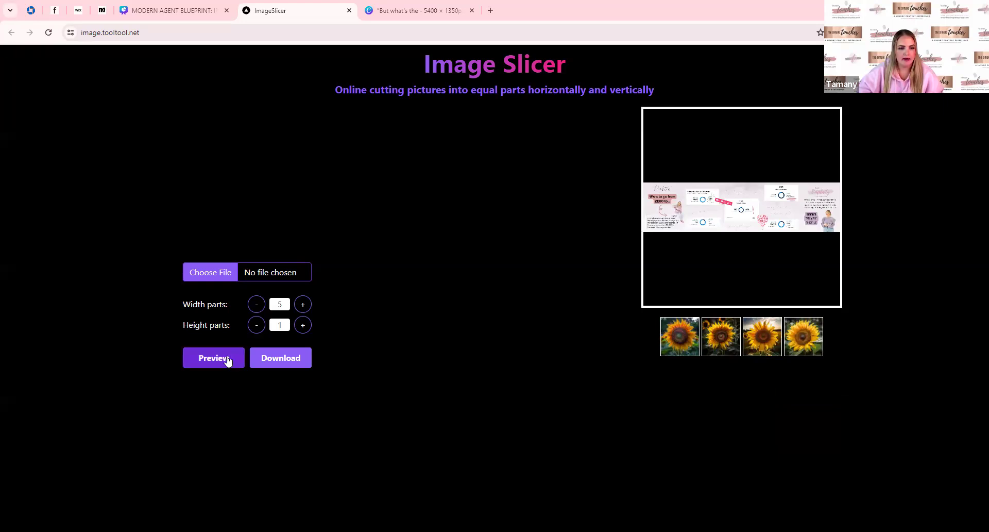
pyautogui.click(227, 360)
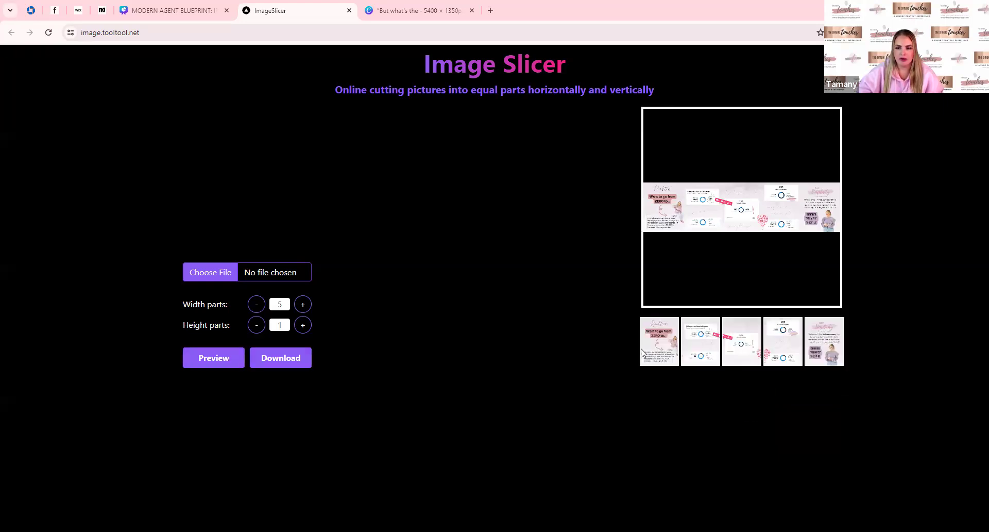
pyautogui.click(297, 363)
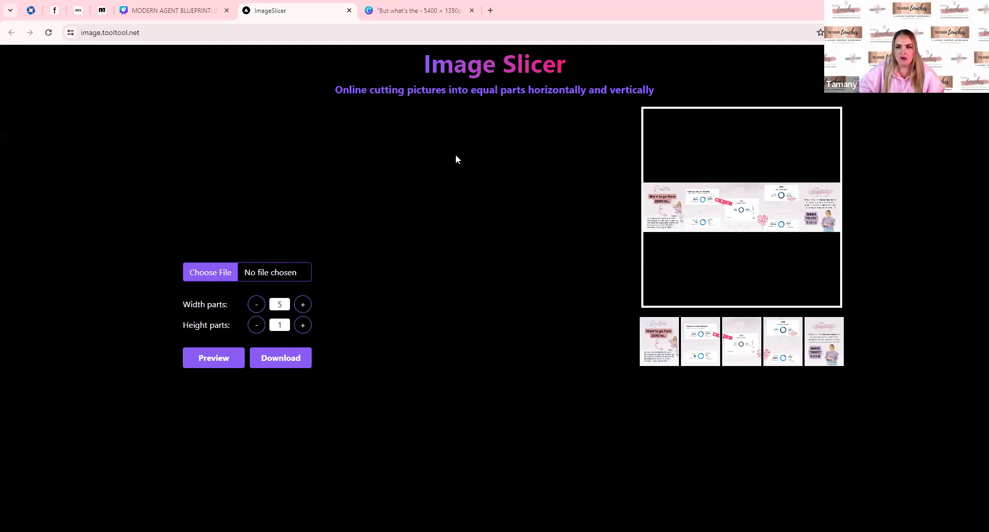
# Return to the MODERN AGENT BLUEPRINT presentation and hide the open project contents beside the Carousel slide
pyautogui.click(196, 14)
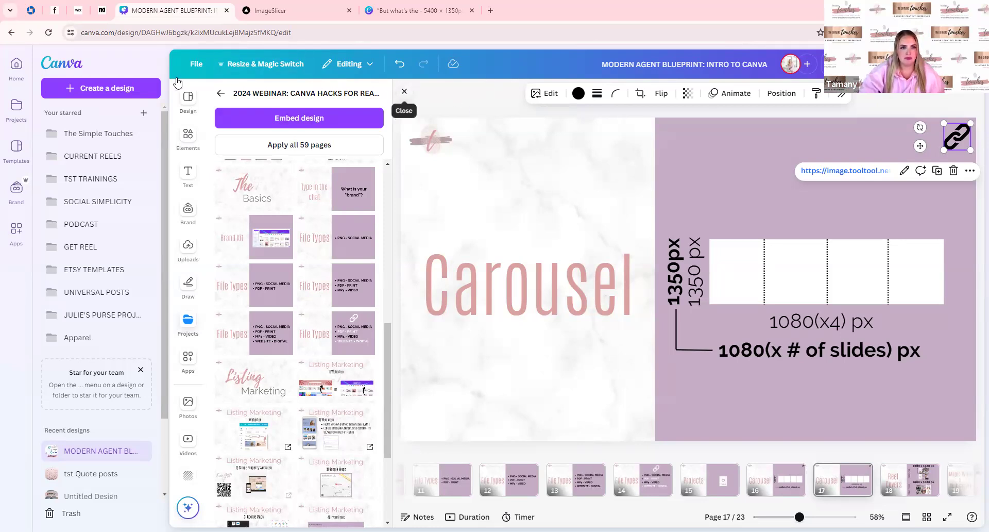
pyautogui.click(398, 99)
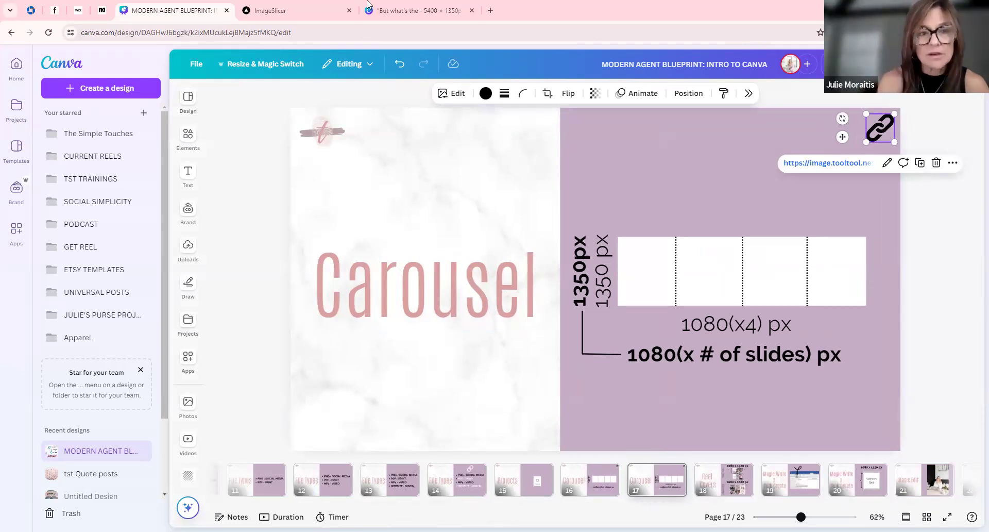
# Open Instagram in a new browser tab and go to the signed-in account's profile
pyautogui.click(491, 10)
pyautogui.write('inst')
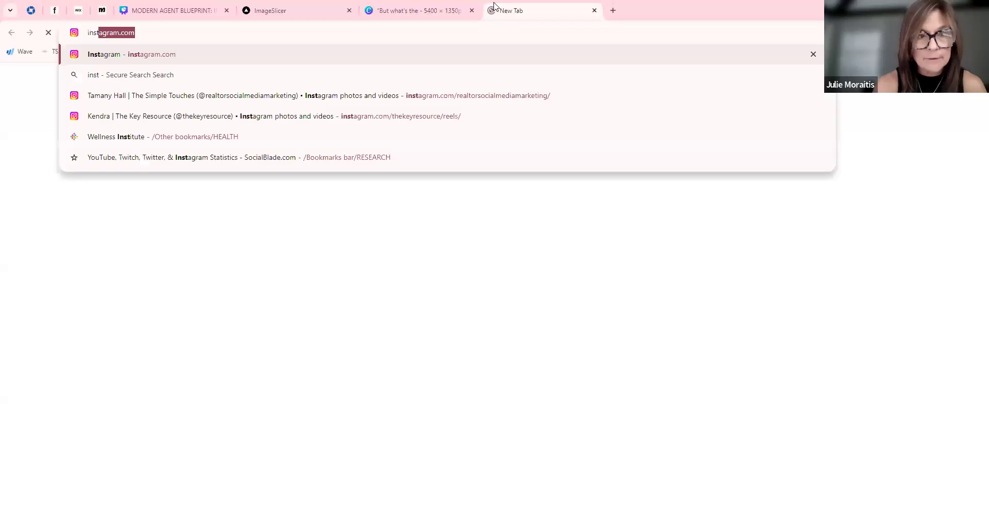
pyautogui.press('Return')
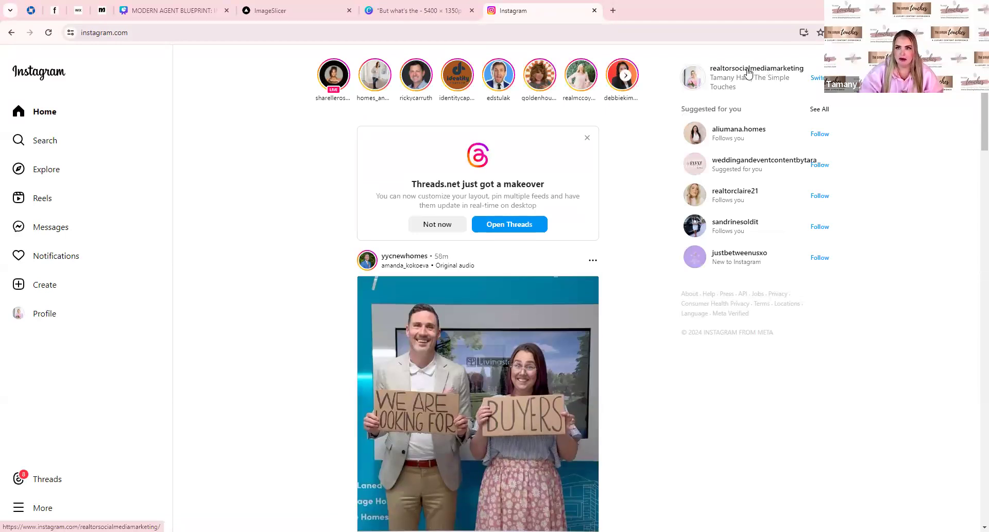
pyautogui.click(748, 71)
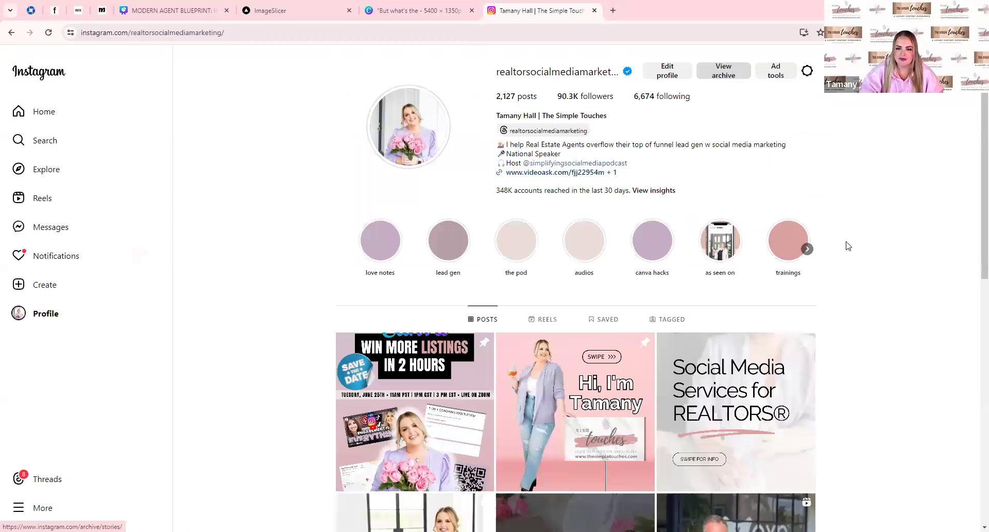
# Find the "Want to go from ZERO to..." carousel post in the profile's grid and open it
pyautogui.scroll(-2, 857, 249)
pyautogui.scroll(-9, 871, 255)
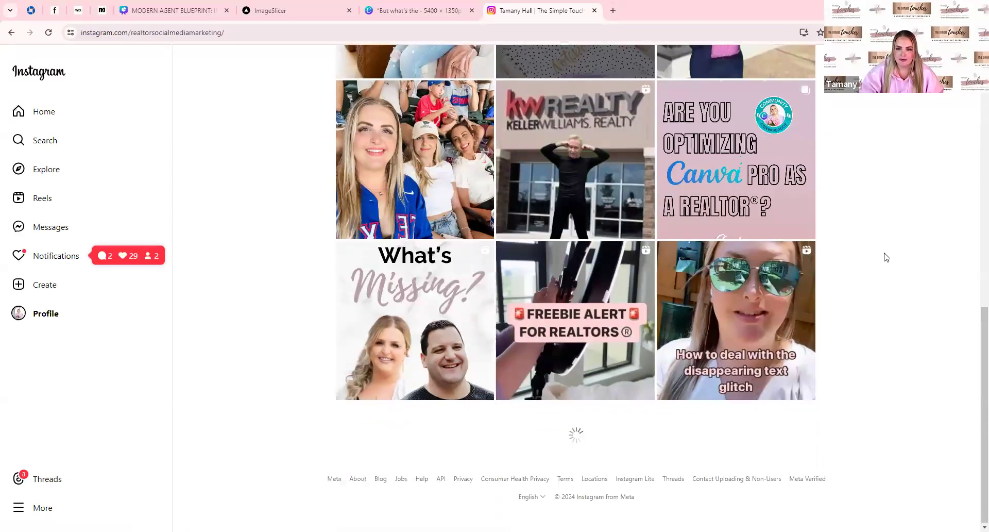
pyautogui.scroll(-6, 886, 257)
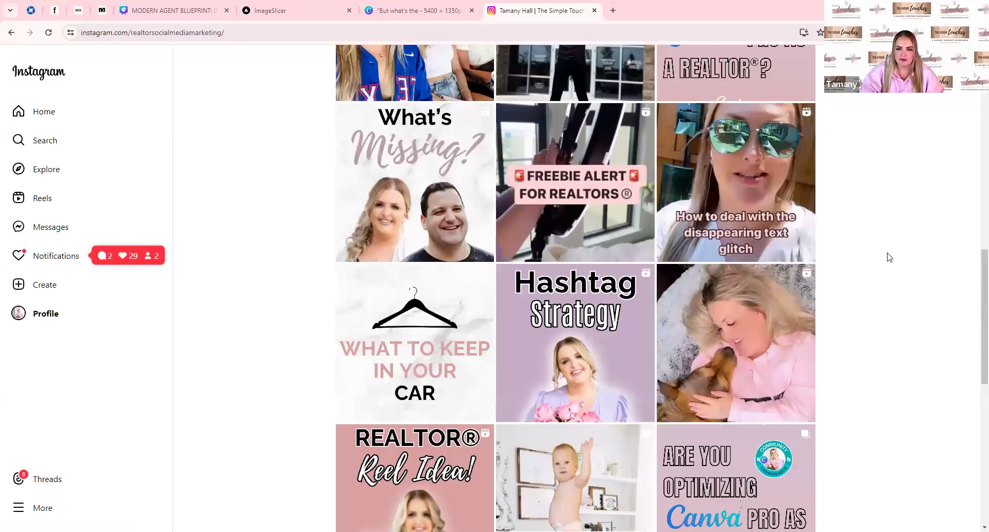
pyautogui.scroll(-2, 888, 257)
pyautogui.scroll(-3, 887, 256)
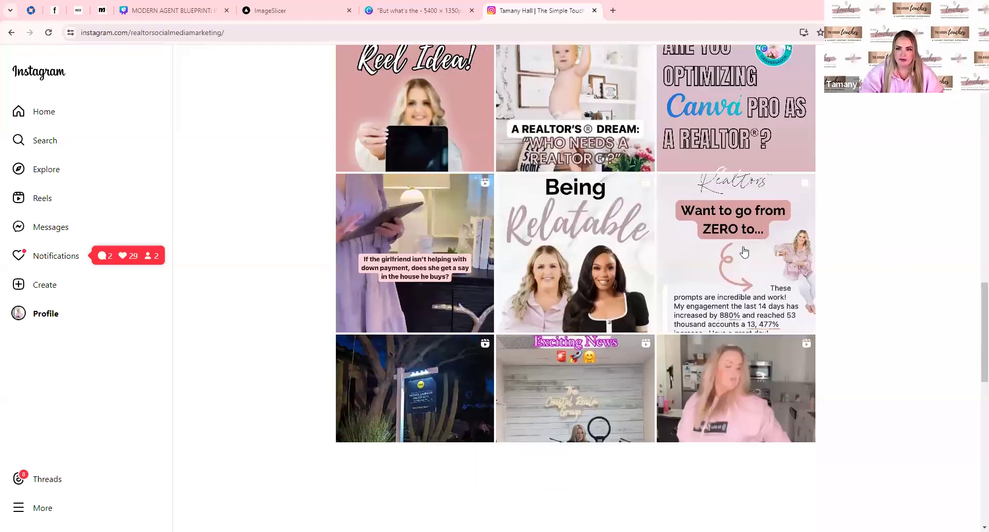
pyautogui.click(746, 247)
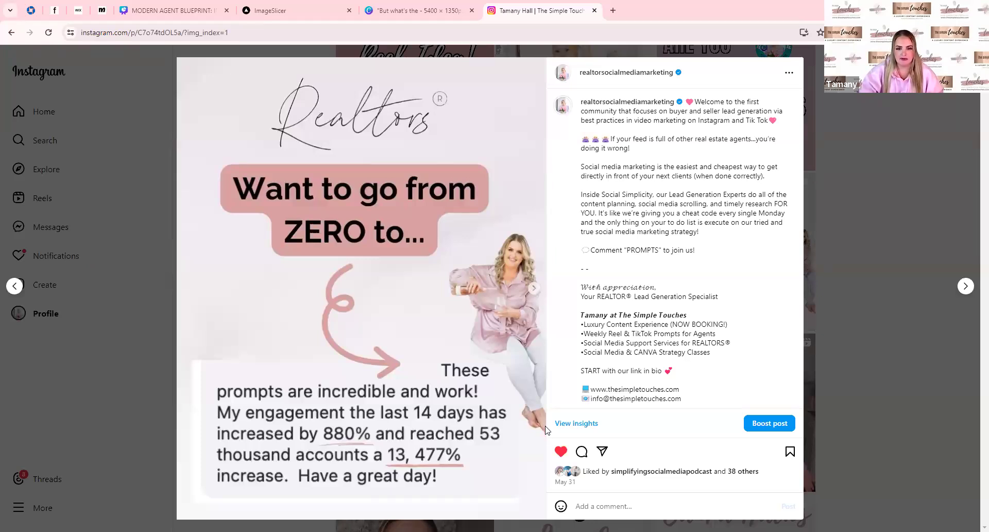
# Swipe between the post's second and third slides to examine how the notification graphic continues across the slide edge
pyautogui.click(534, 289)
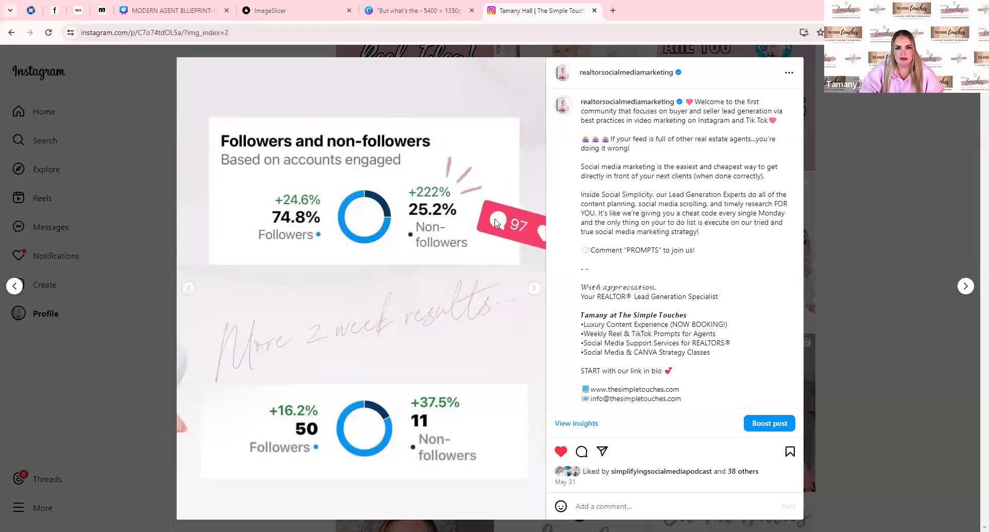
pyautogui.click(535, 290)
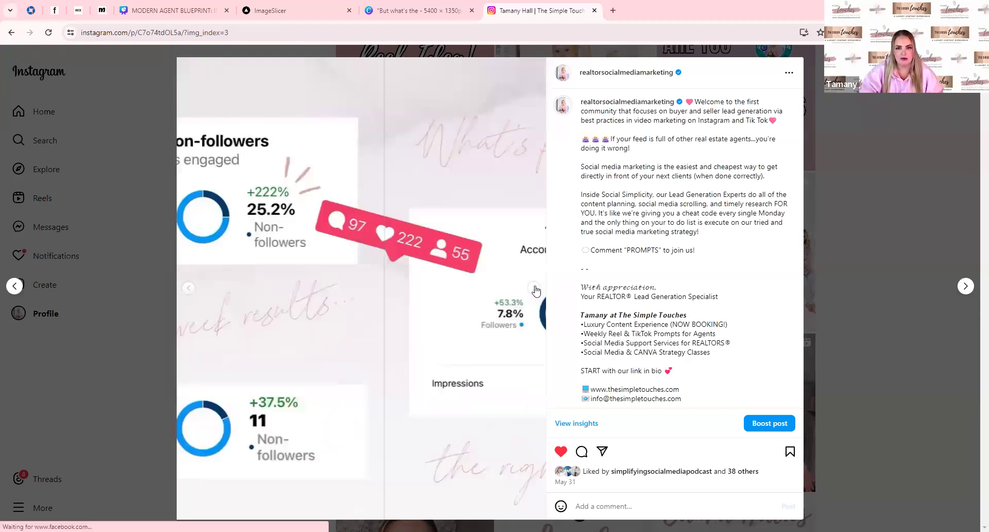
pyautogui.click(188, 287)
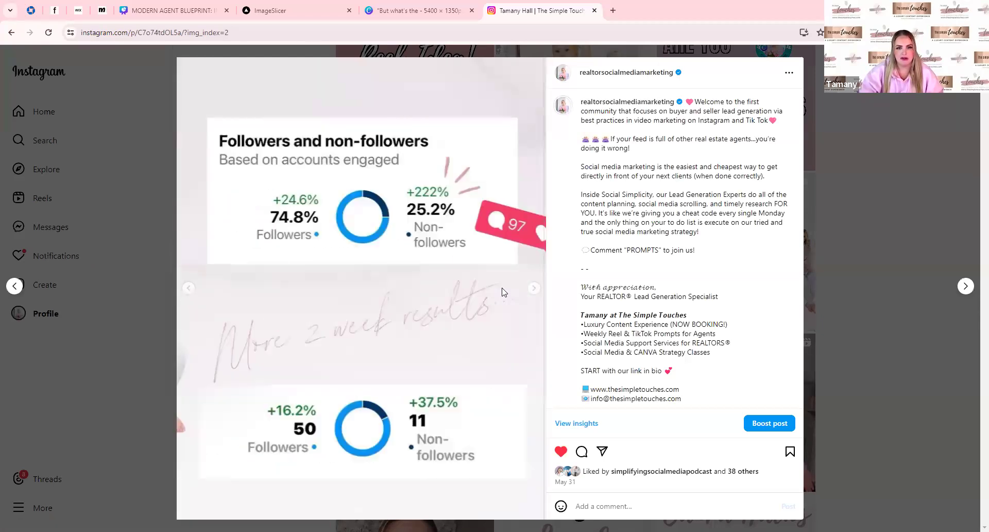
pyautogui.click(534, 289)
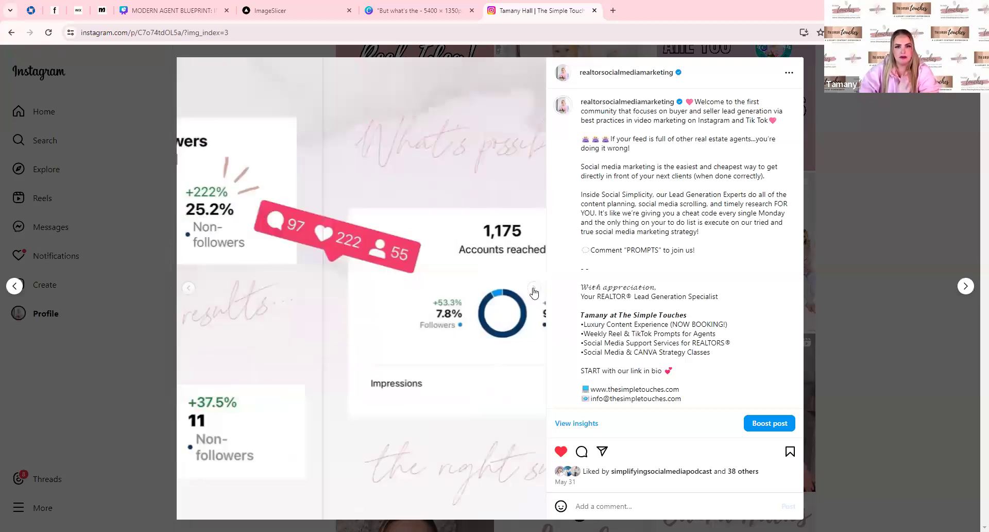
# Swipe forward through the carousel post to its fifth slide and back to the first to examine the seamless transitions between slides
pyautogui.click(533, 291)
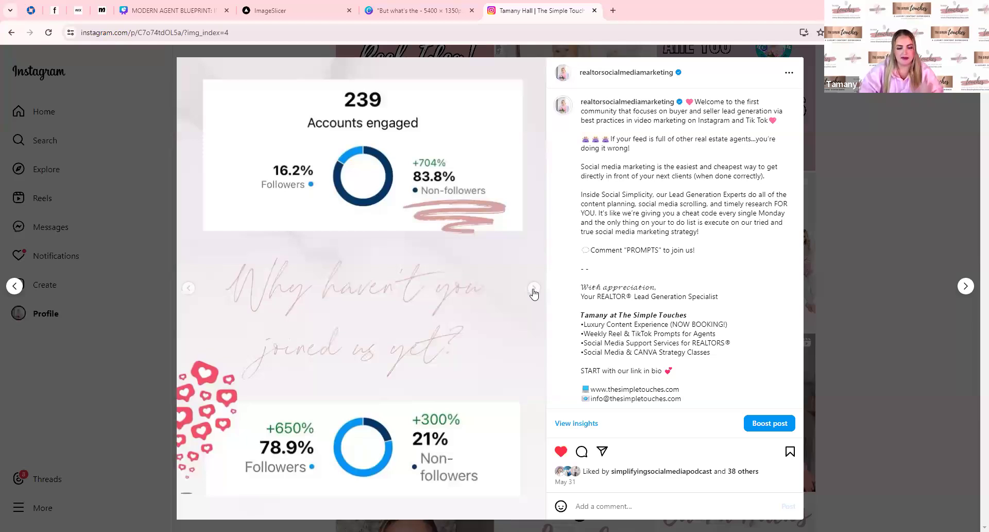
pyautogui.click(534, 291)
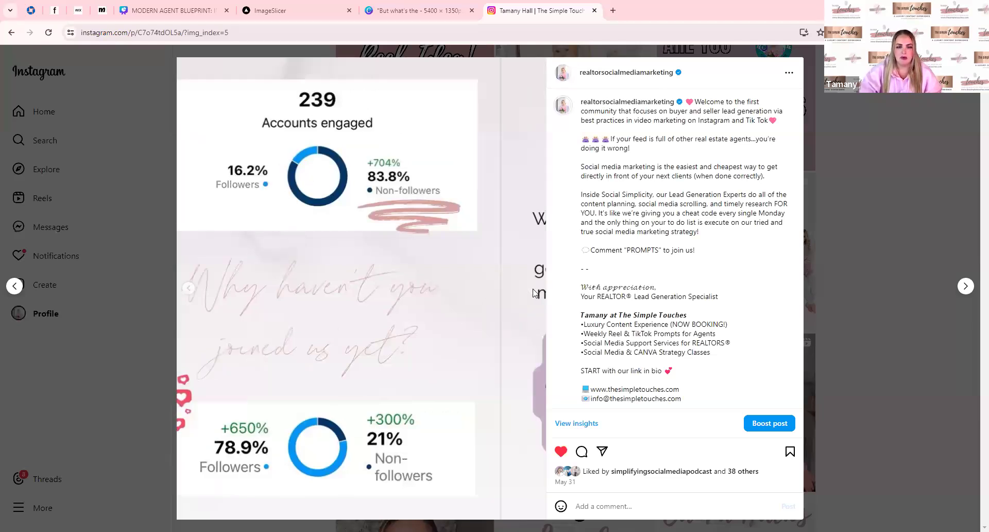
pyautogui.click(188, 292)
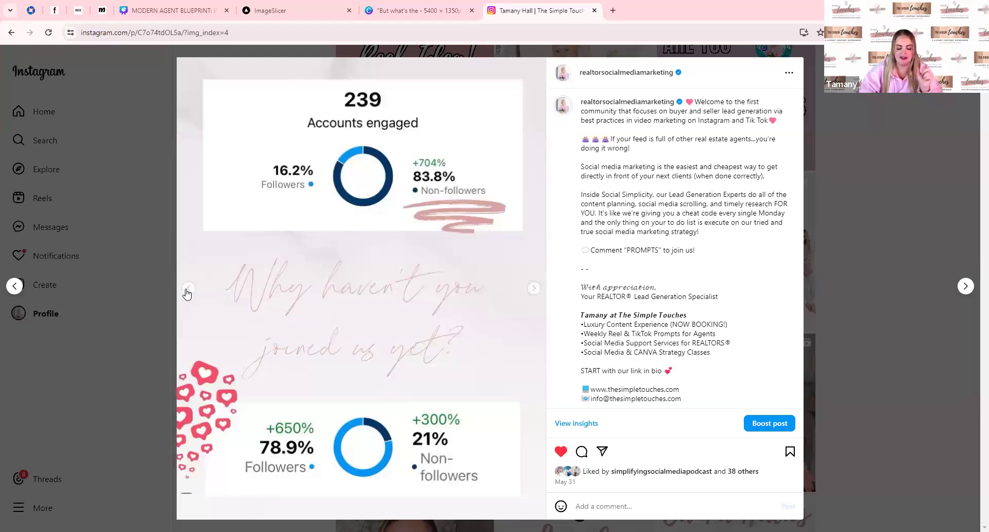
pyautogui.click(187, 291)
pyautogui.click(188, 291)
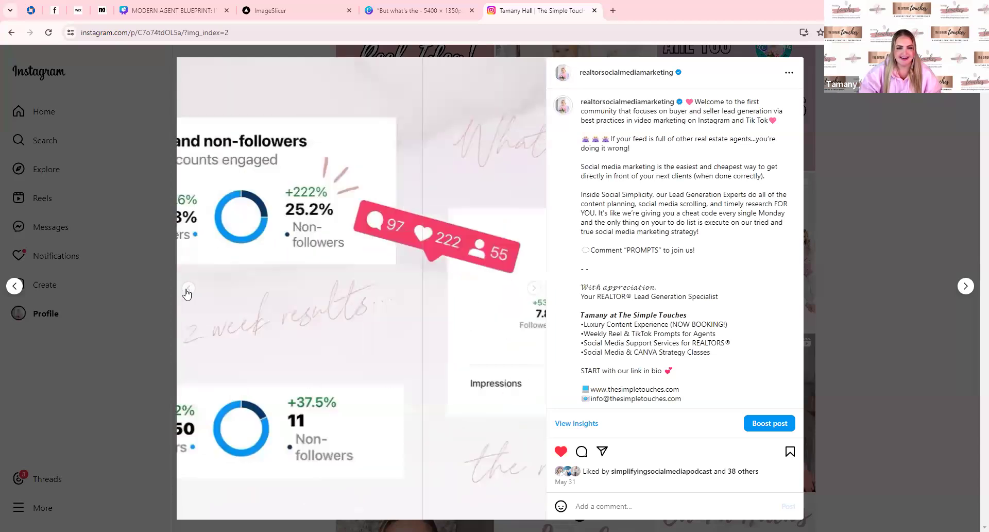
pyautogui.click(188, 291)
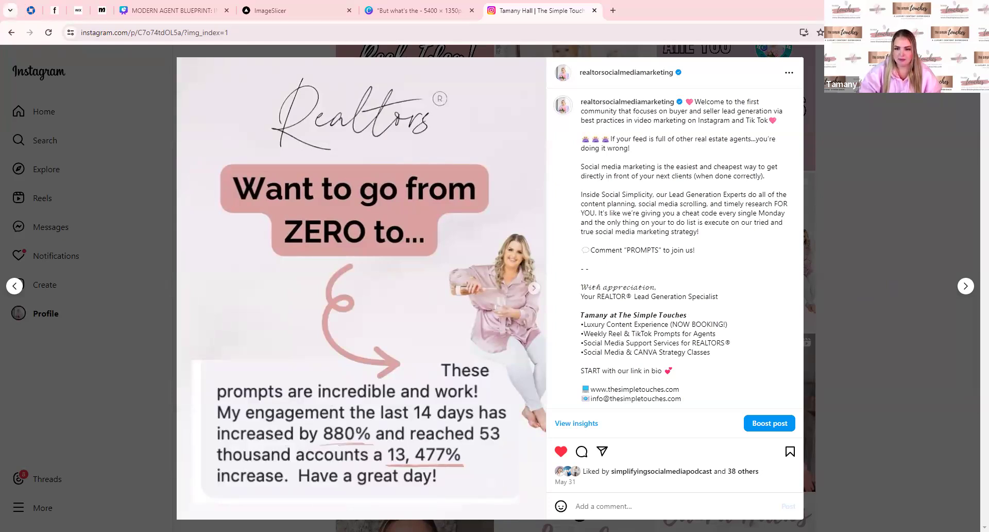
# Return to the MODERN AGENT BLUEPRINT presentation in Canva, go to the Reel Covers slide on page 18 and hide the starred-folders sidebar
pyautogui.click(188, 11)
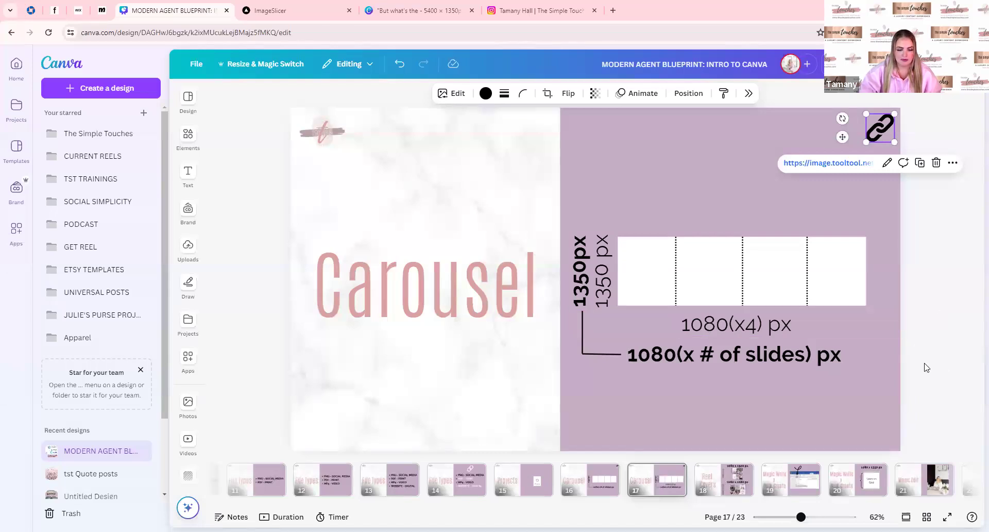
pyautogui.click(729, 484)
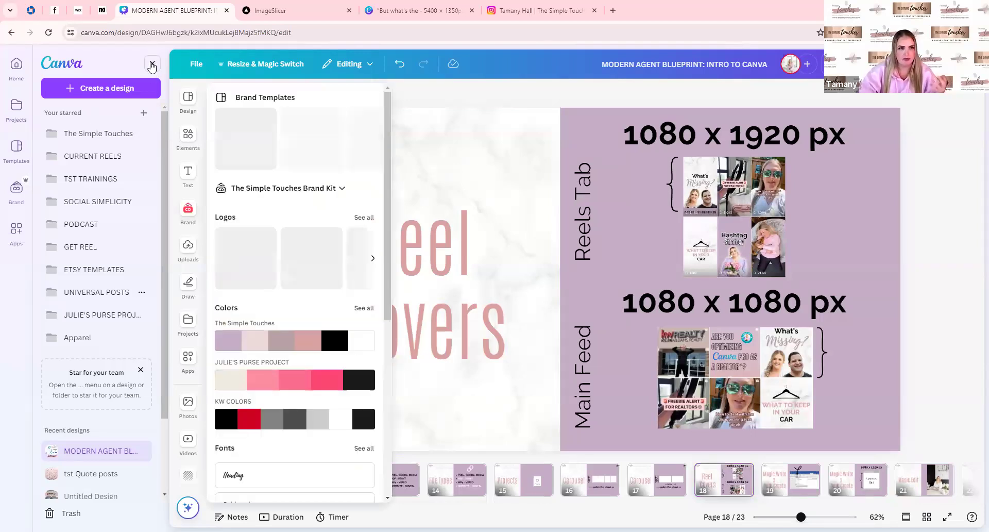
pyautogui.click(152, 64)
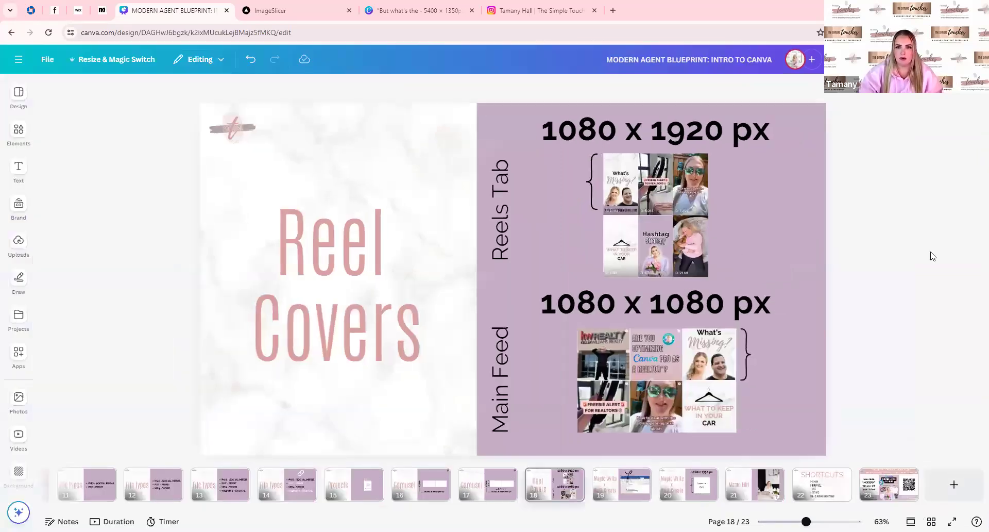